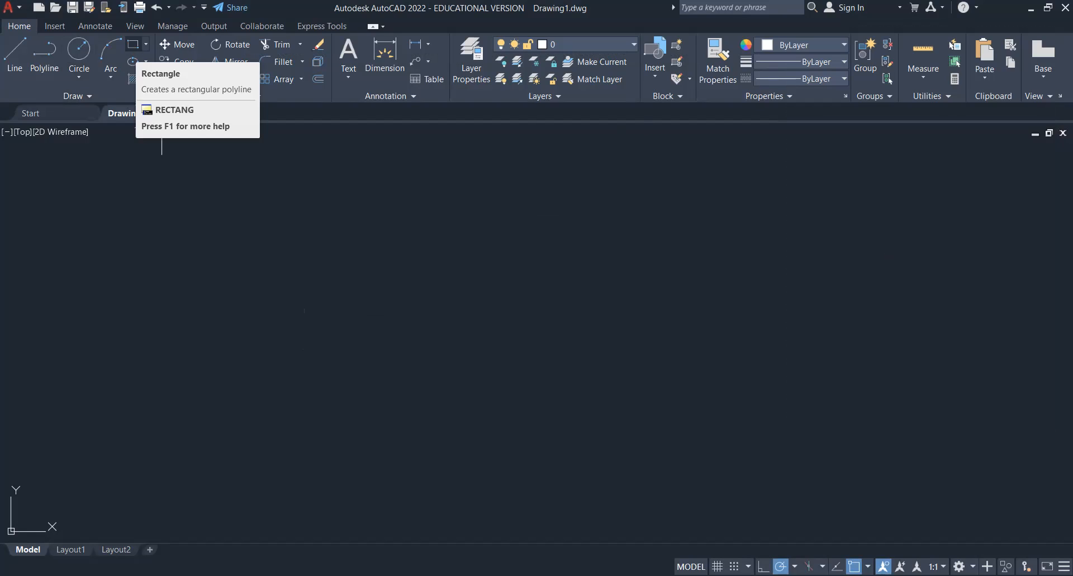
Draw a rectangle from a picked corner using the Dimensions option, with length 15' and width 30'.
type("RECta")
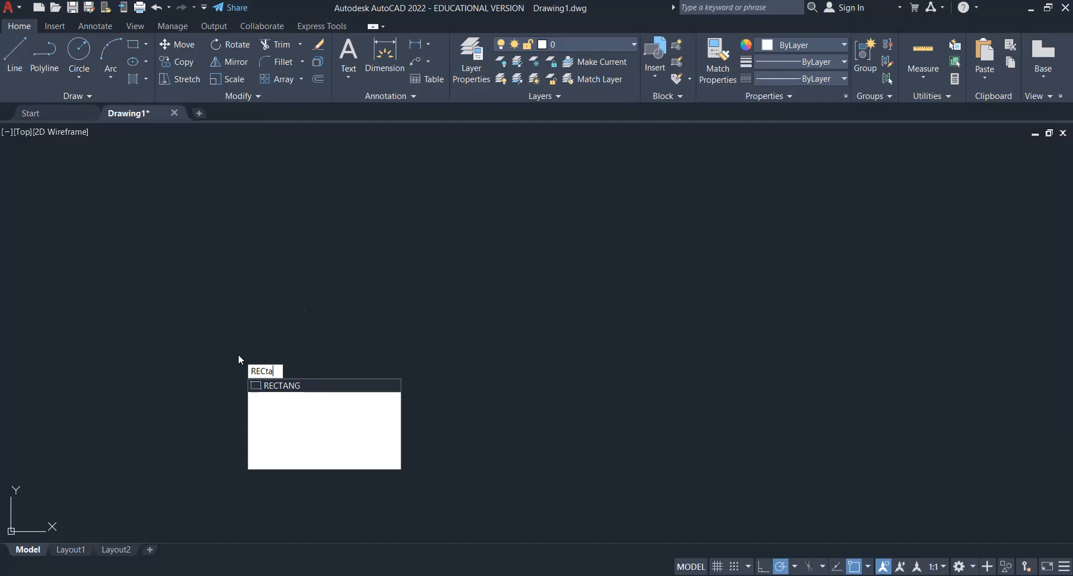
type("ng")
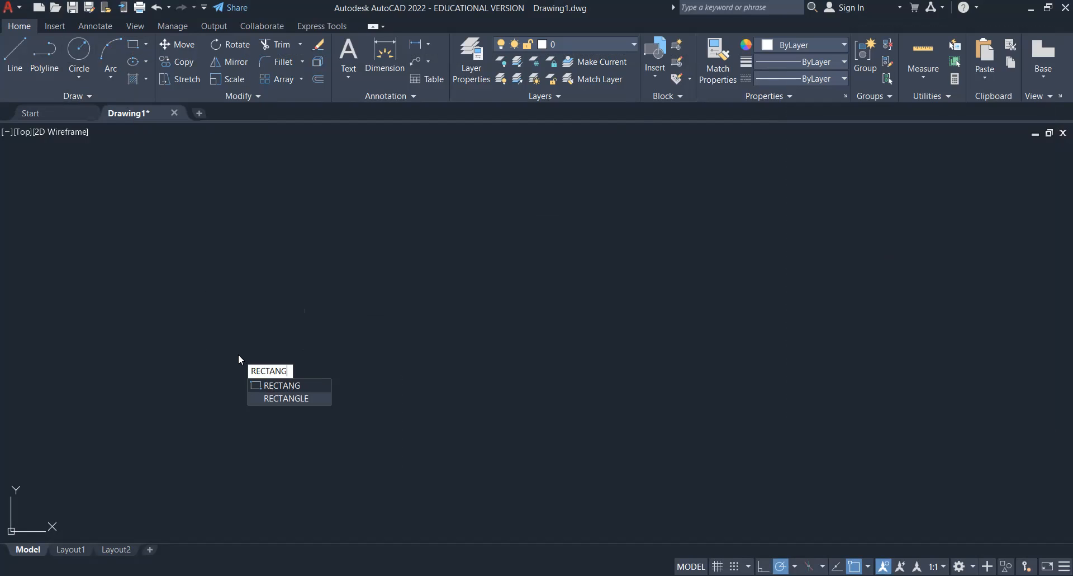
key("Return")
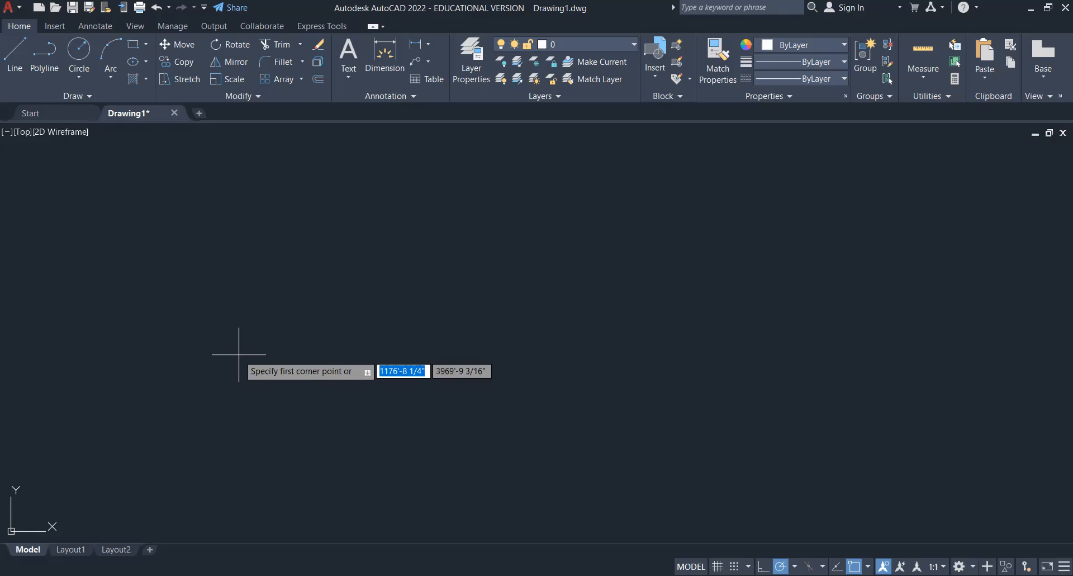
left_click(239, 355)
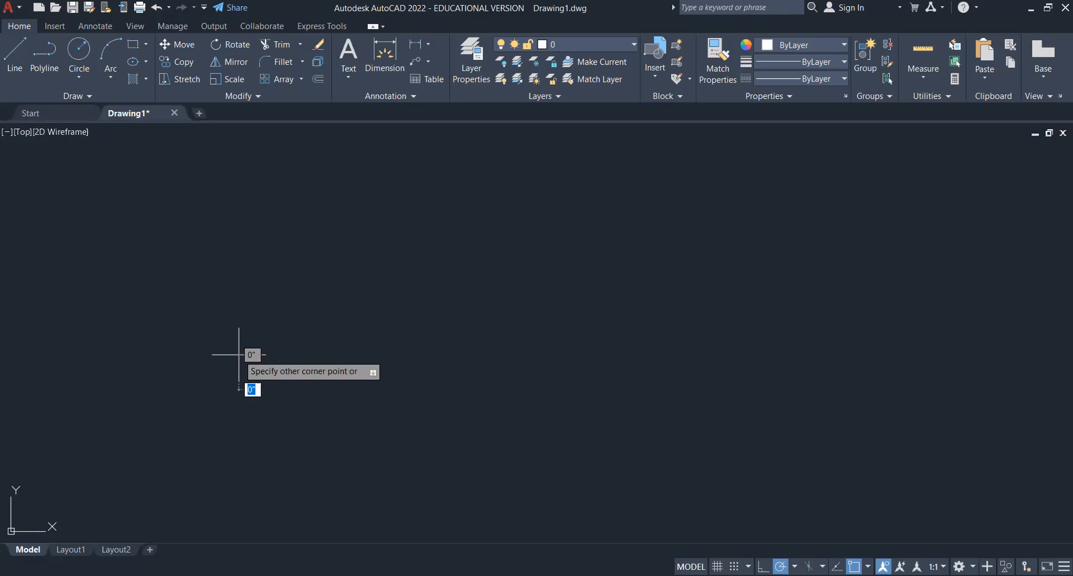
key("Down")
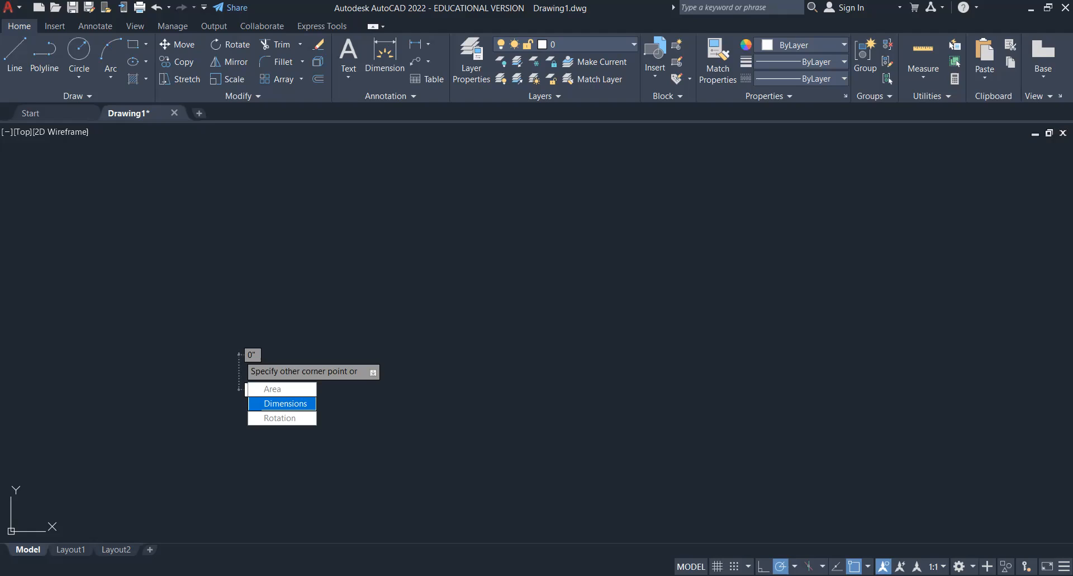
key("Return")
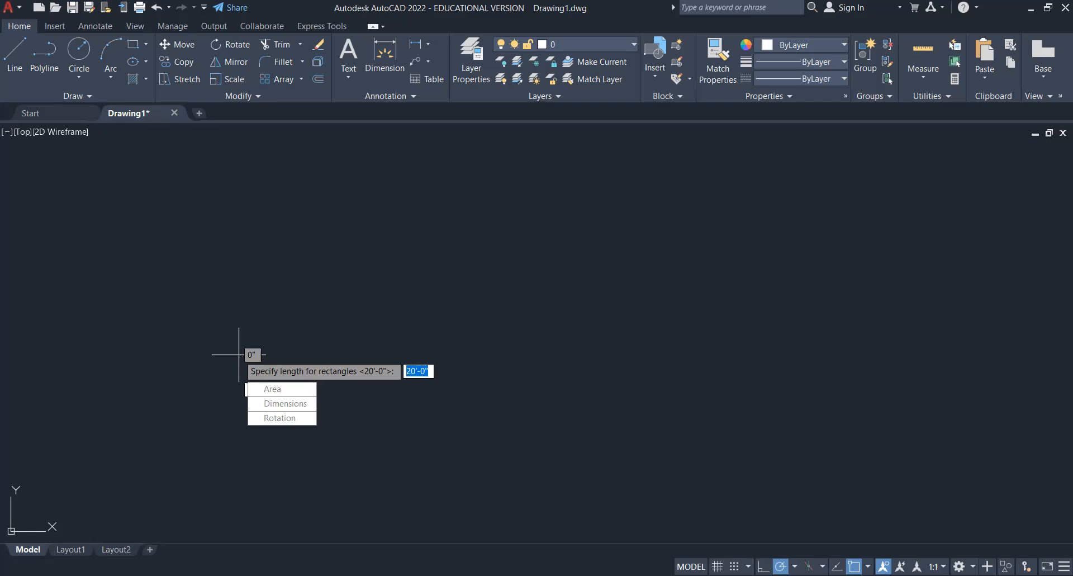
type("15")
key("Return")
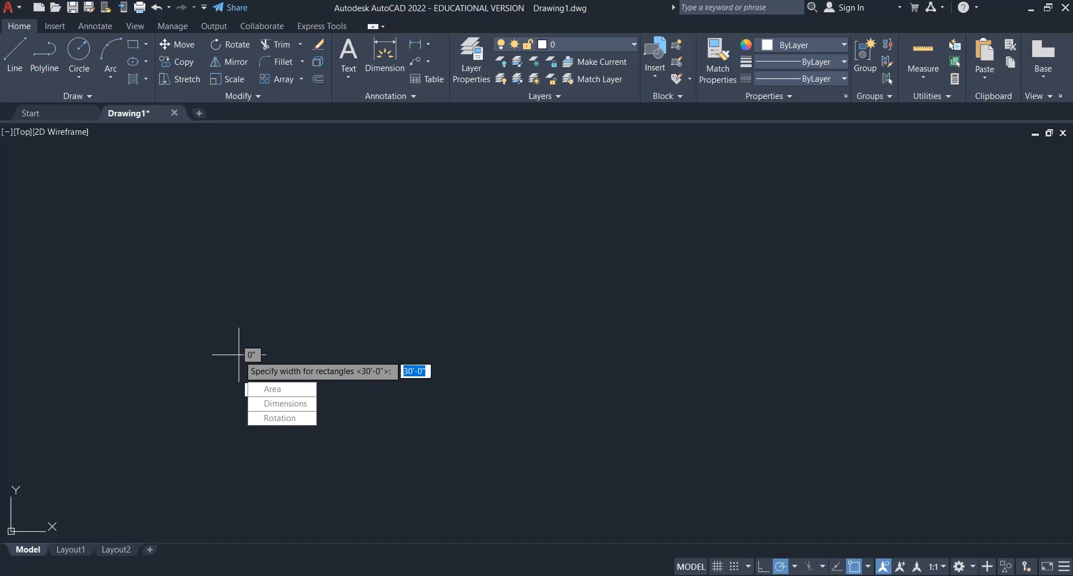
type("30'")
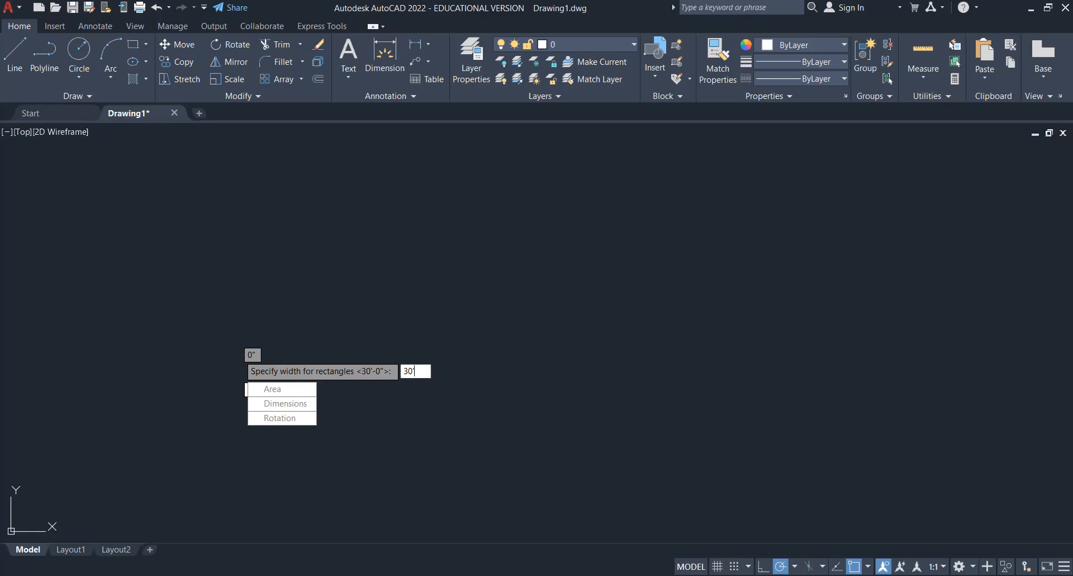
key("Return")
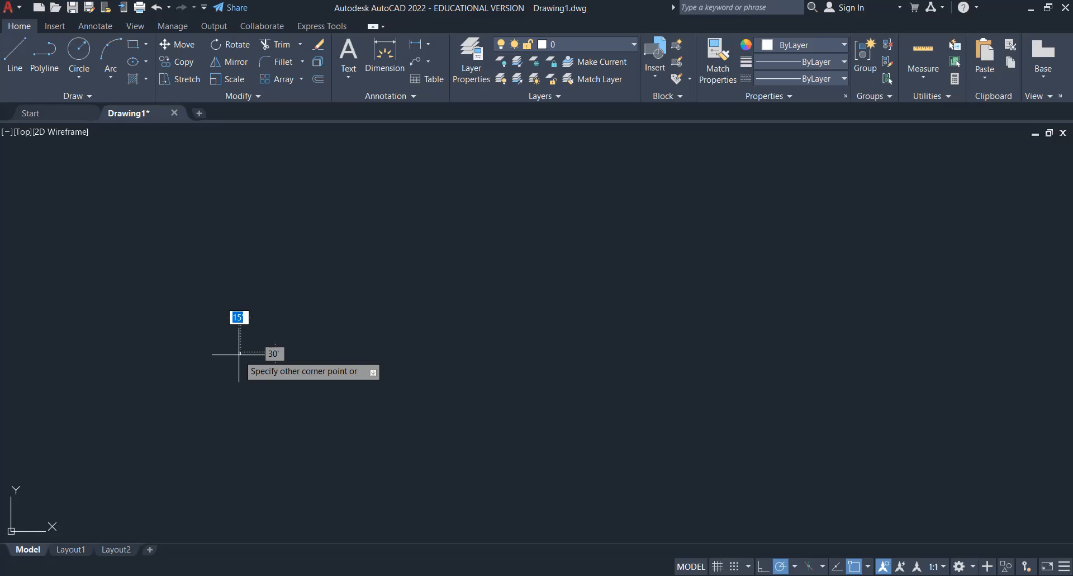
left_click(273, 316)
scroll(278, 360, "up", 7)
middle_click_drag(247, 370, 384, 381)
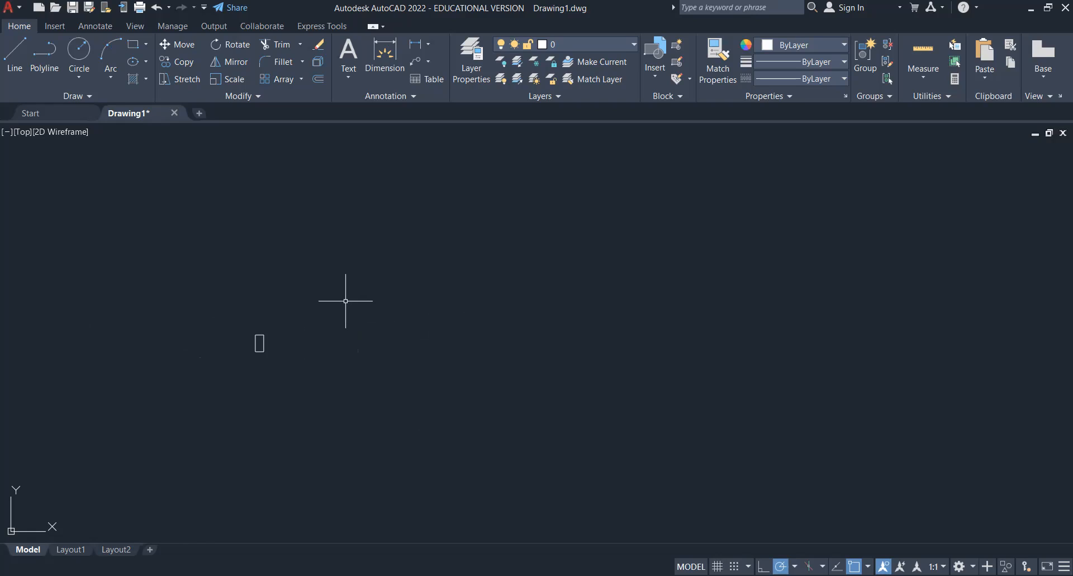
Draw a second, larger freehand horizontal rectangle above and to the right of the small one.
type("recta")
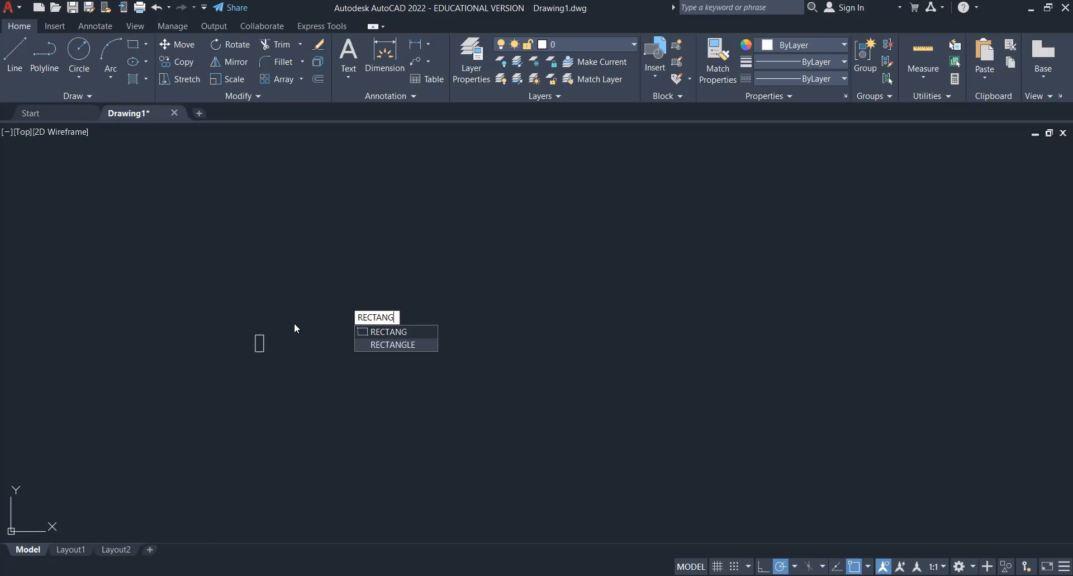
key("Return")
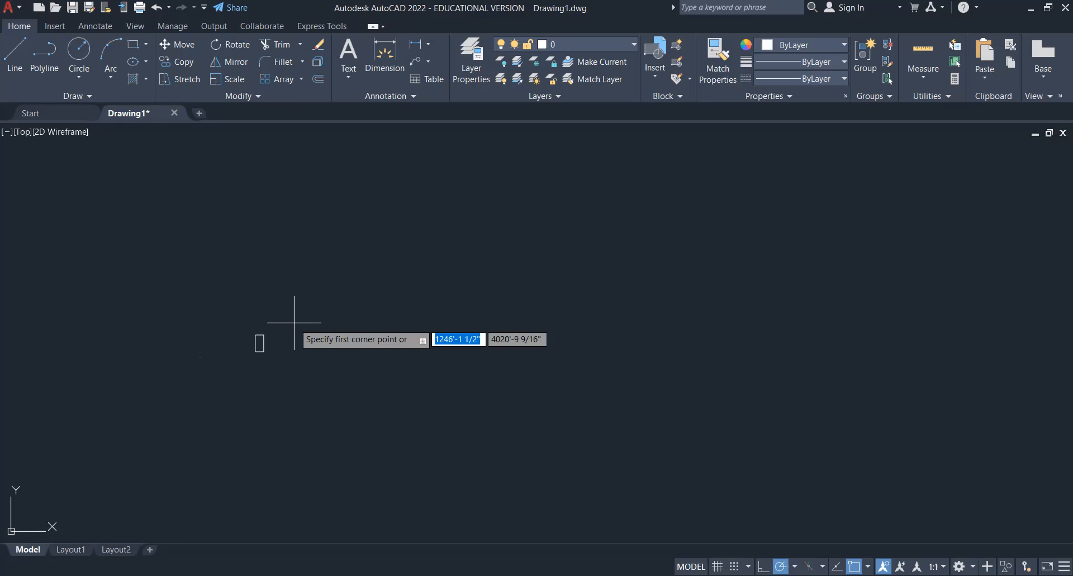
left_click(330, 274)
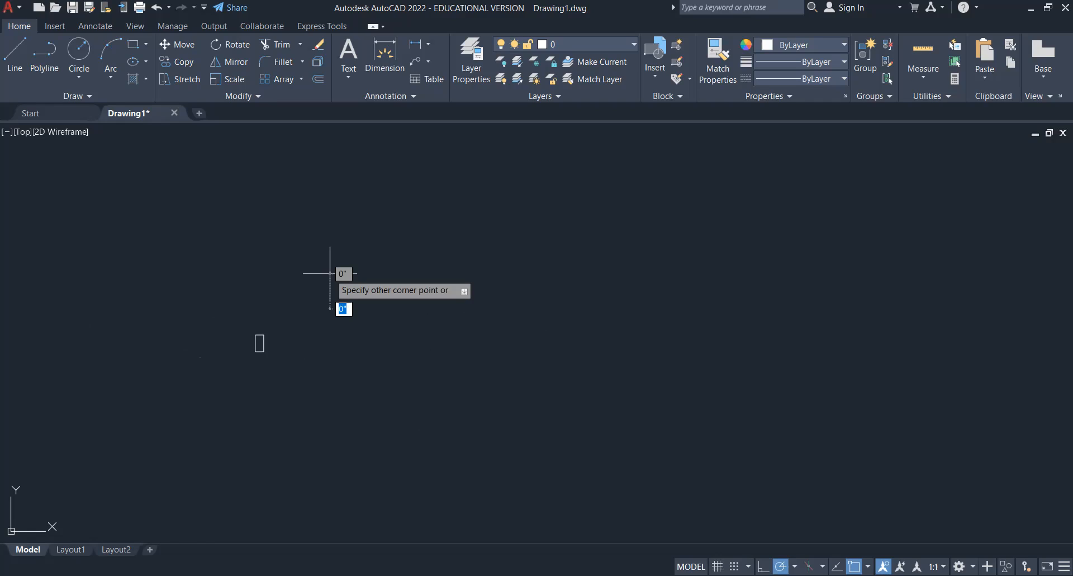
left_click(433, 315)
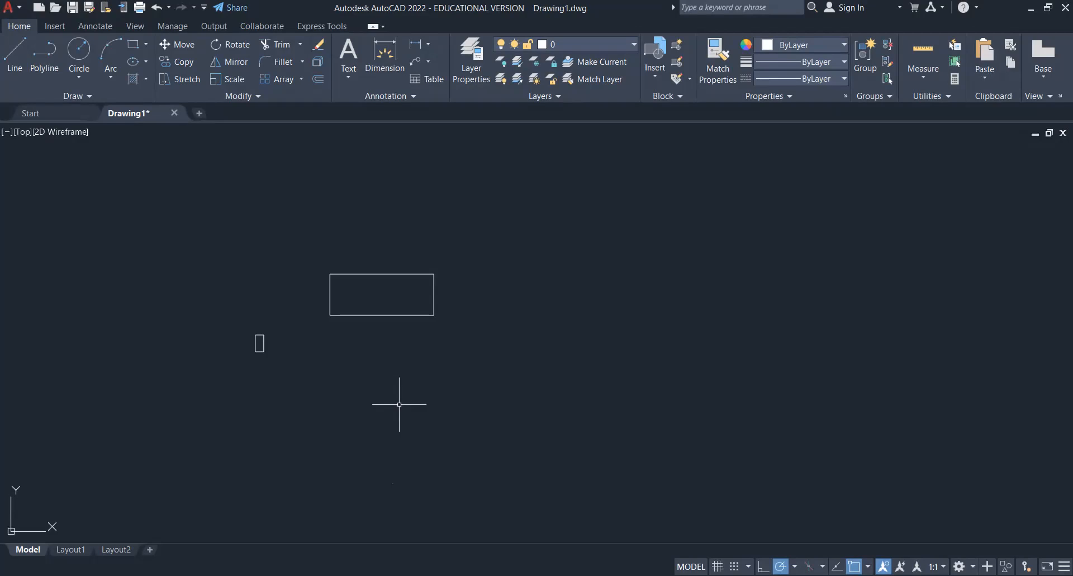
Explode the larger rectangle into separate lines and select its sides one by one to check them.
type("EX")
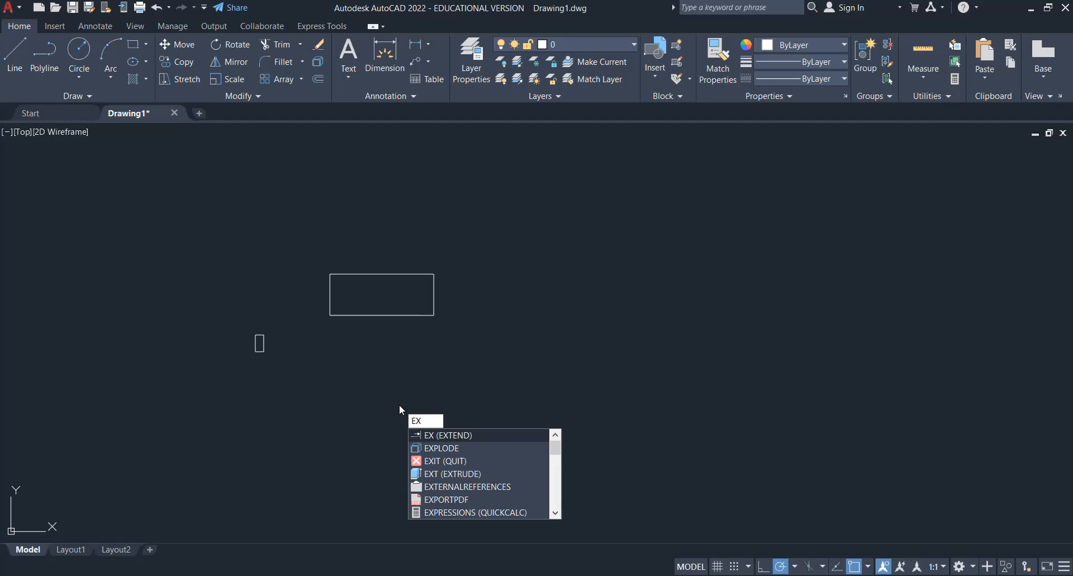
type("PLODE")
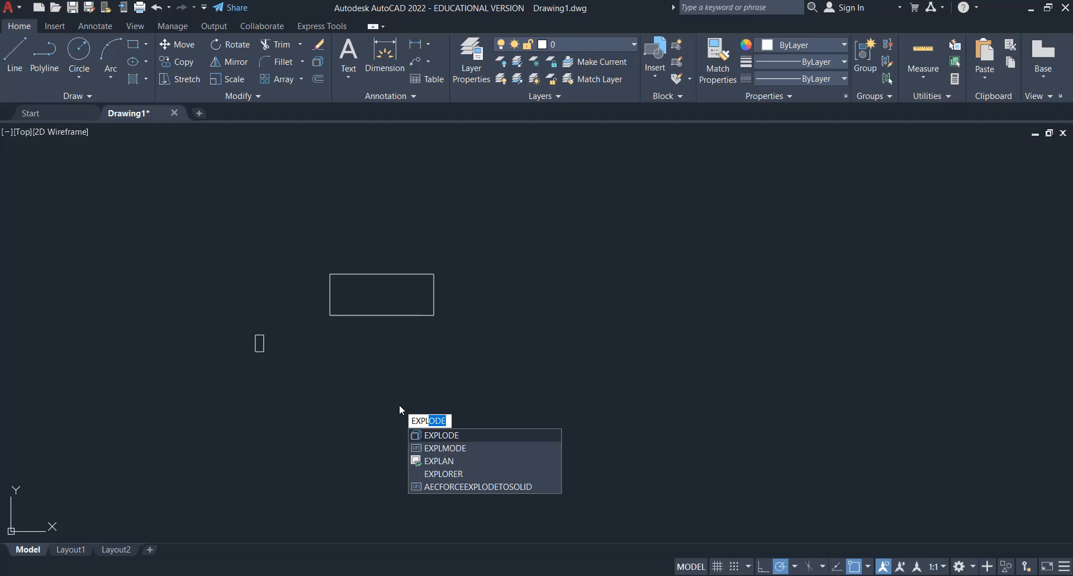
key("Return")
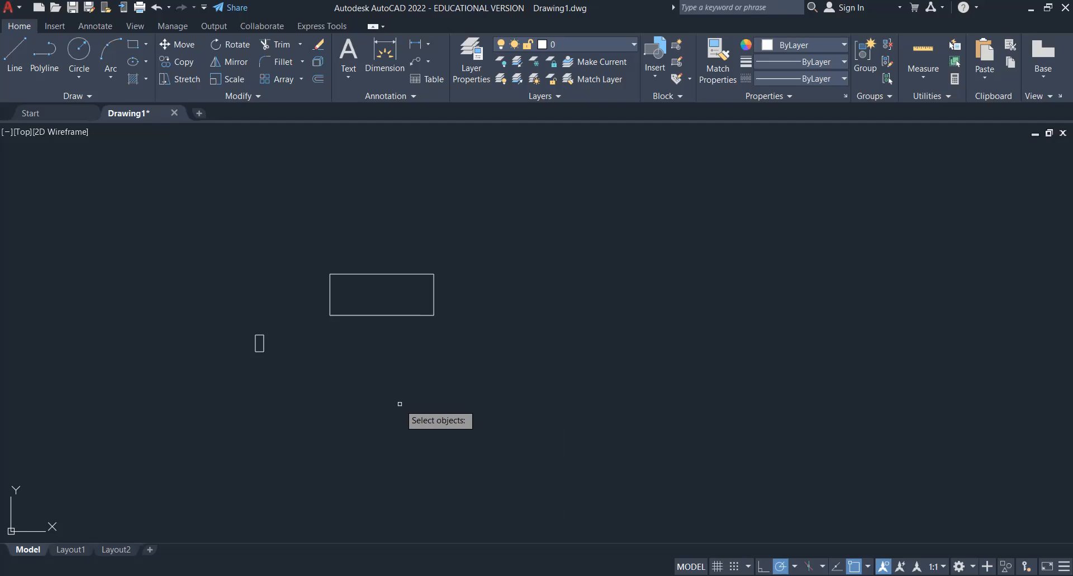
left_click(370, 273)
key("Return")
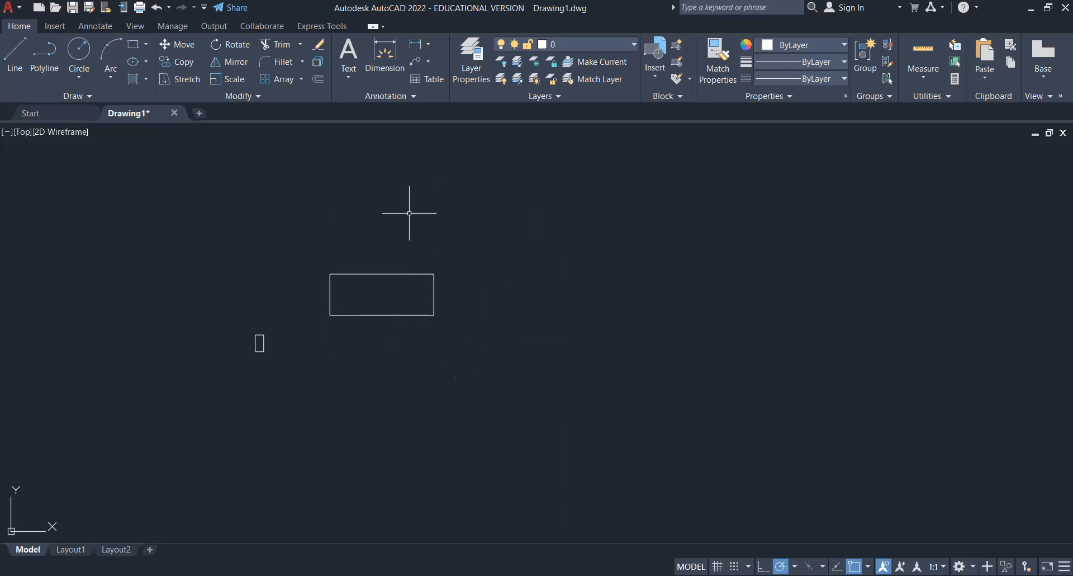
left_click(417, 314)
left_click(435, 288)
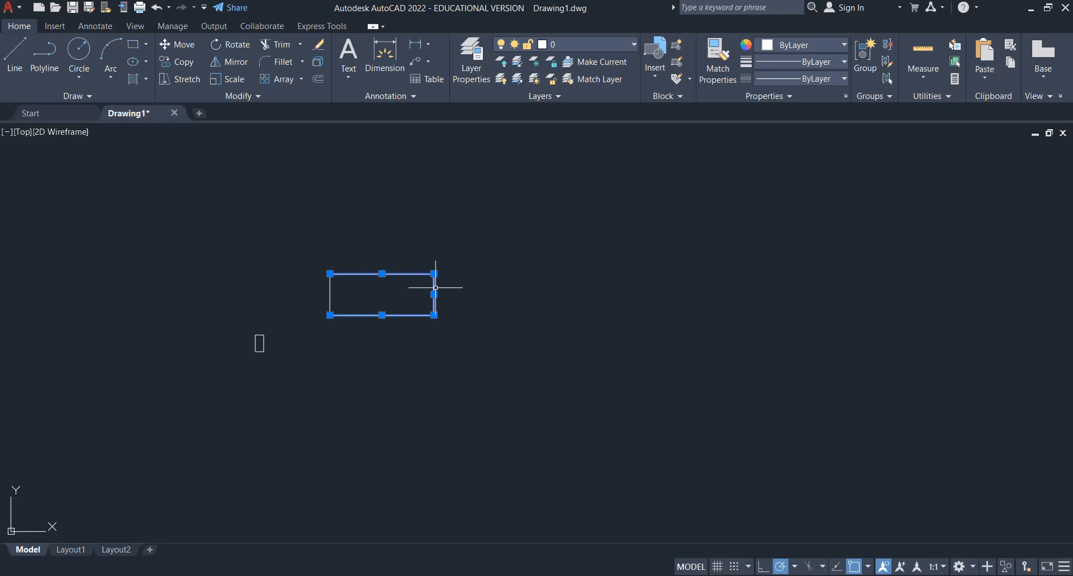
left_click(329, 292)
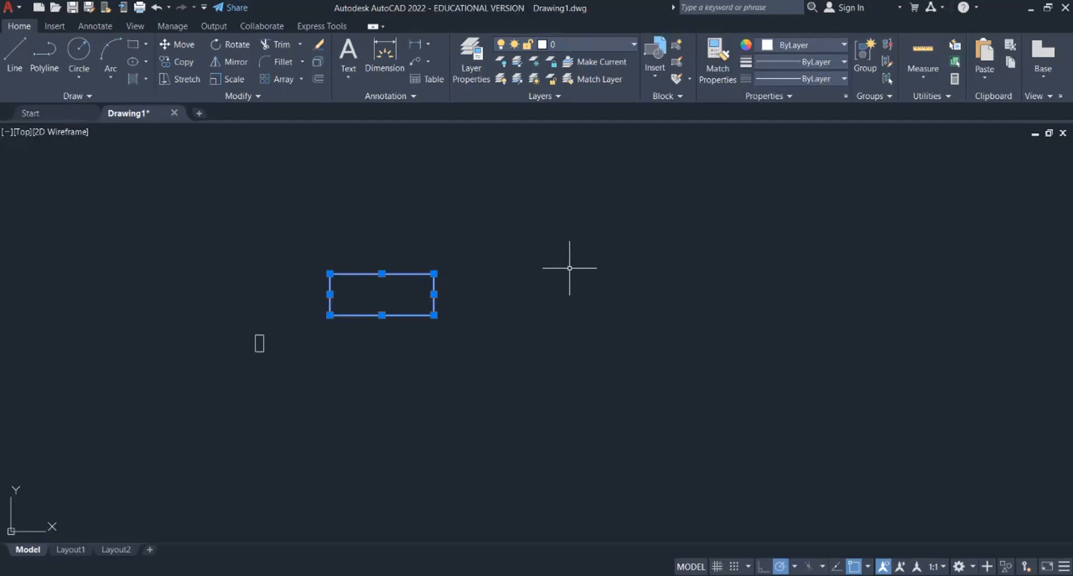
key("Escape")
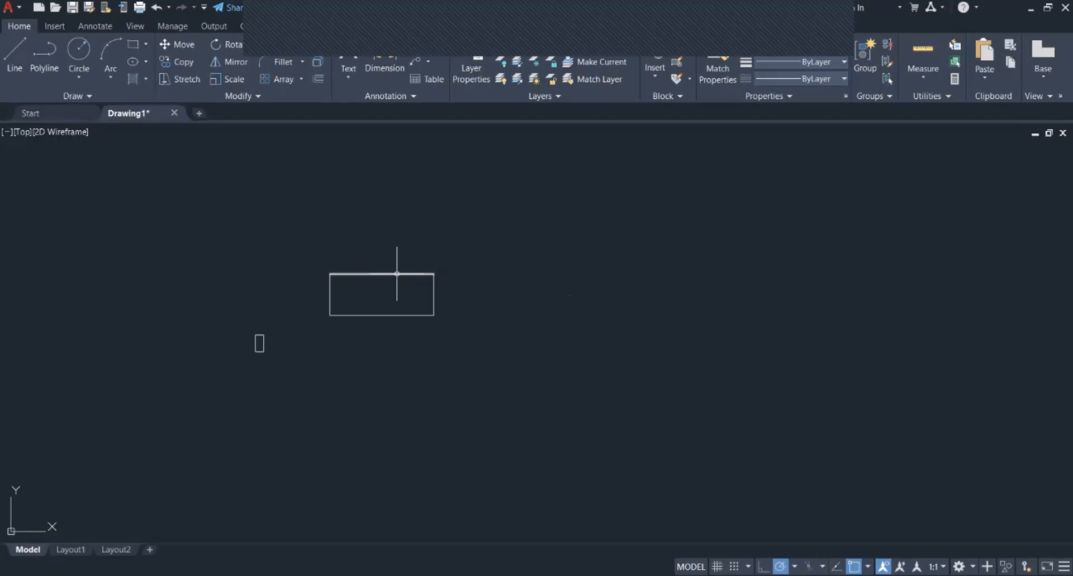
Move the exploded rectangle's upper edge straight up and its right edge to the right, away from the other two sides.
left_click(830, 8)
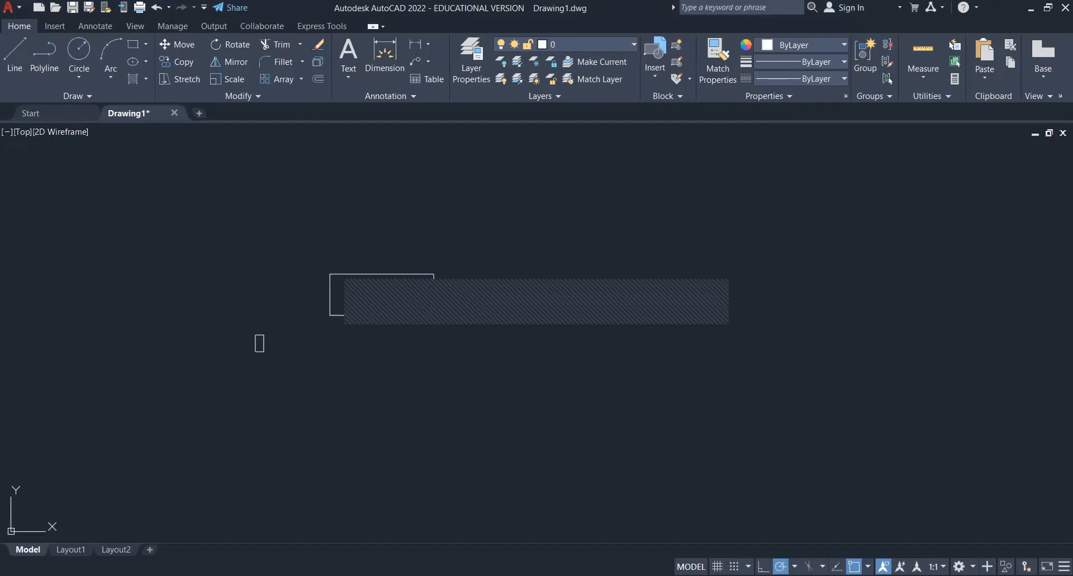
left_click(412, 274)
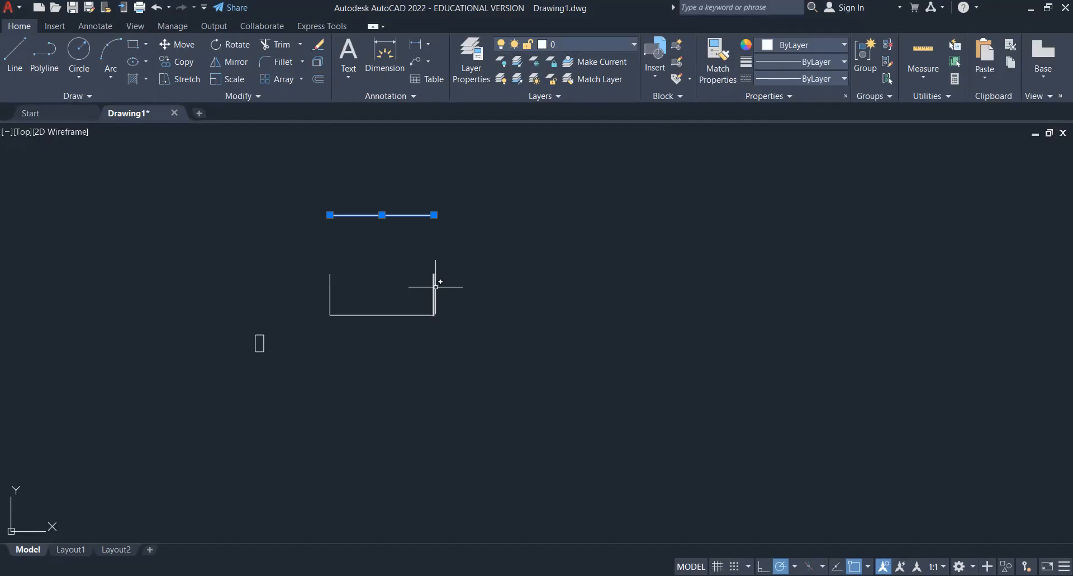
left_click(435, 284)
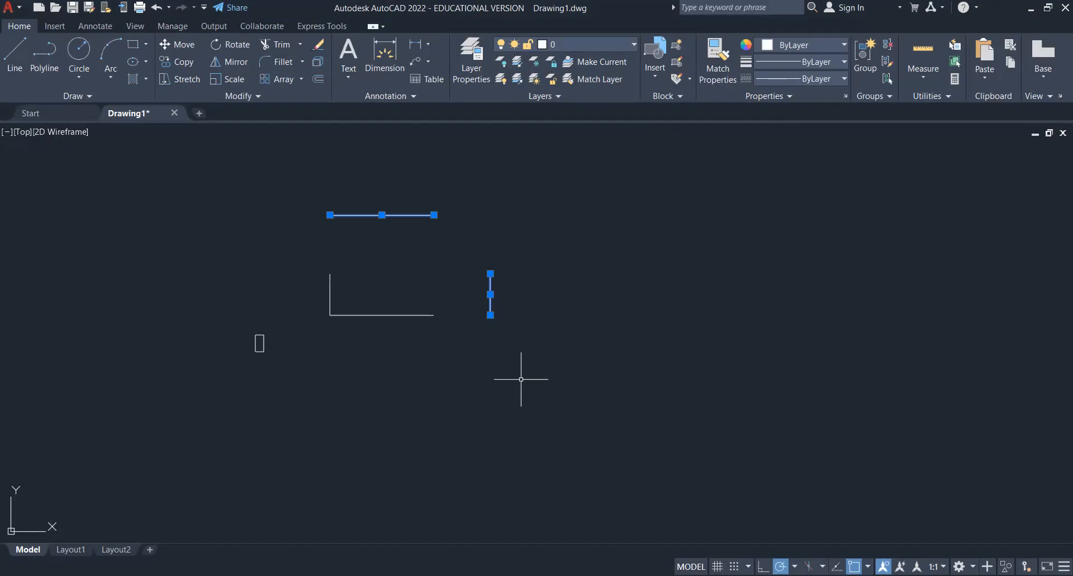
key("Escape")
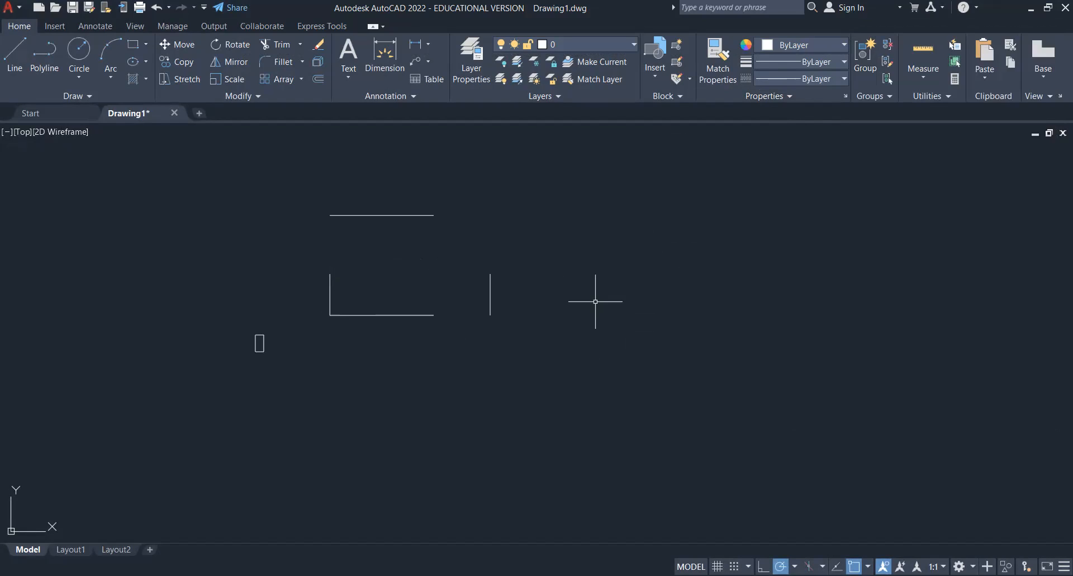
Draw a long vertical line to the right of the exploded shape and offset it 10' to its right.
type("L")
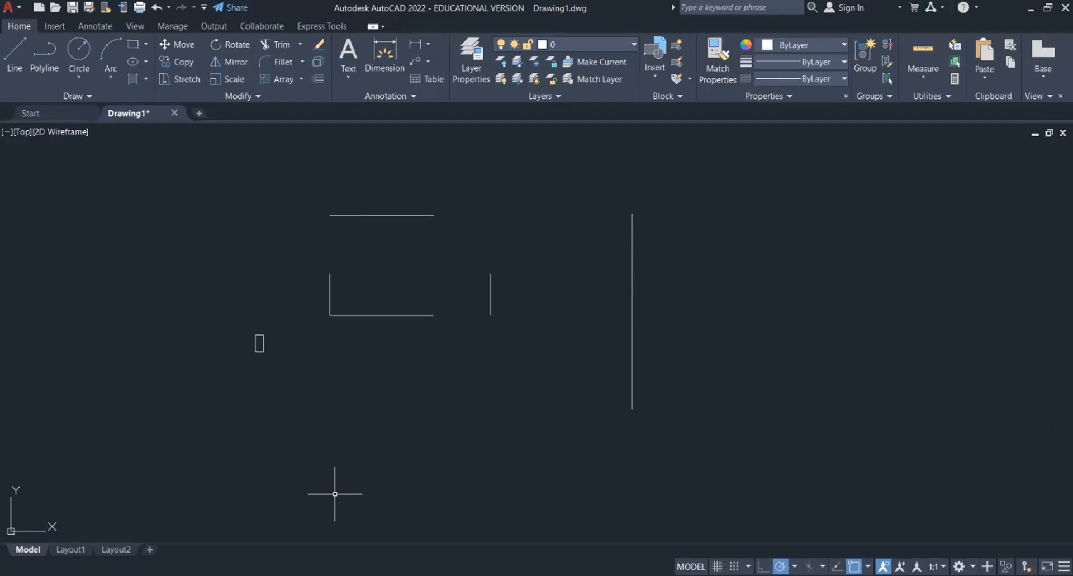
type("off")
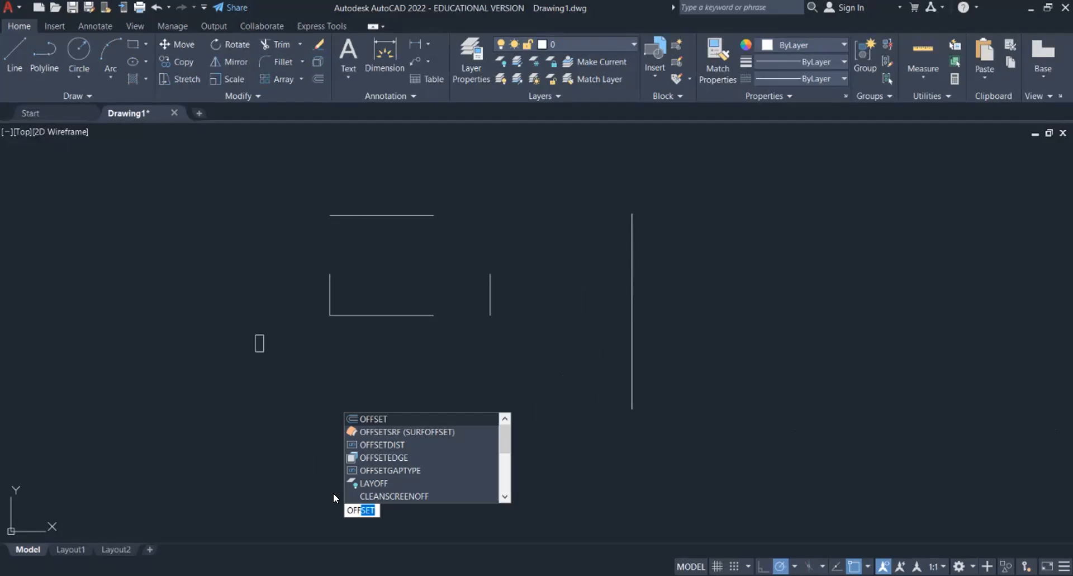
key("Return")
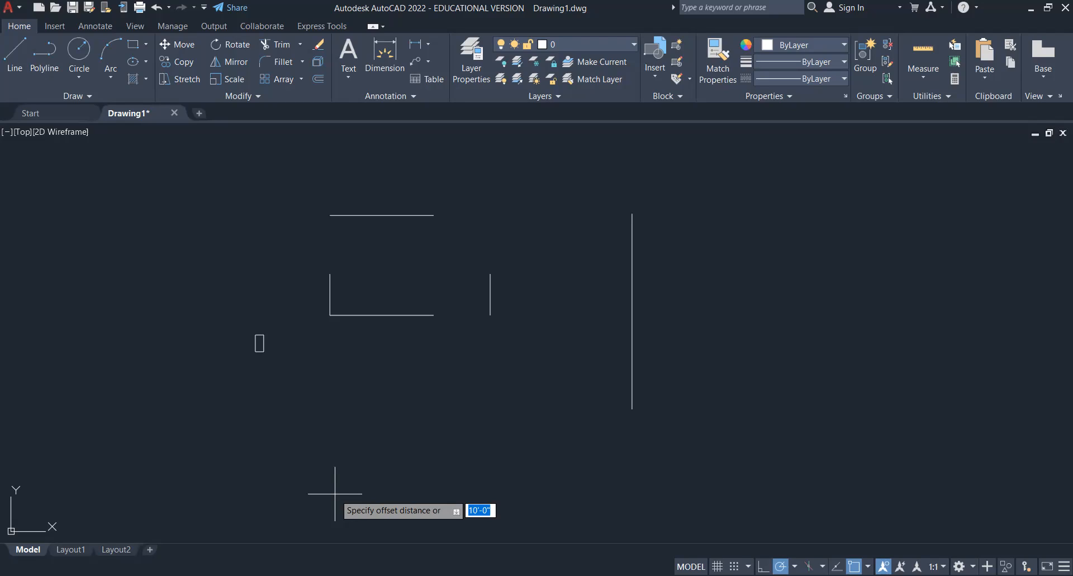
type("10")
key("Return")
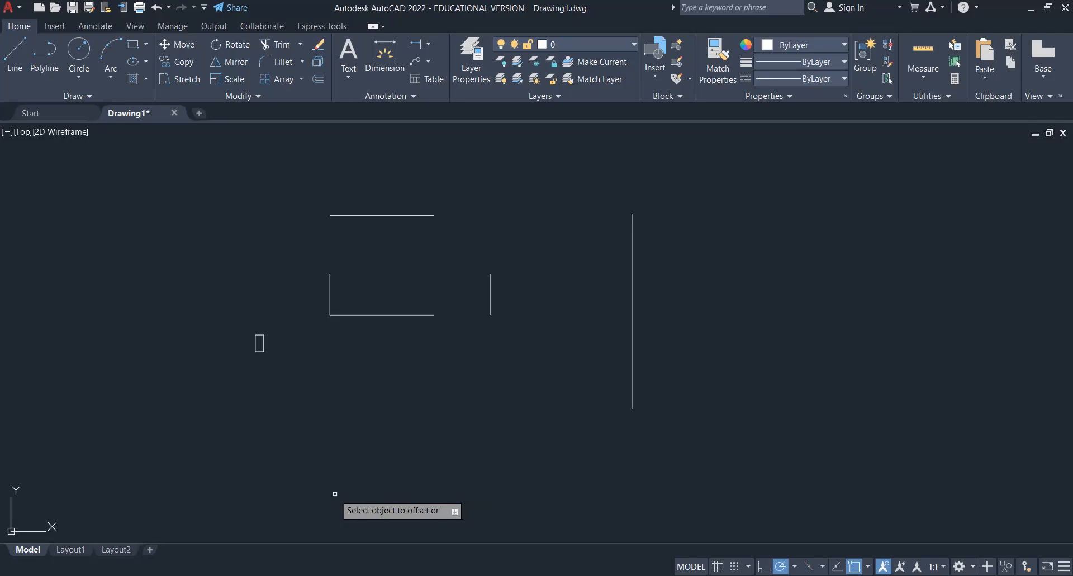
left_click(633, 280)
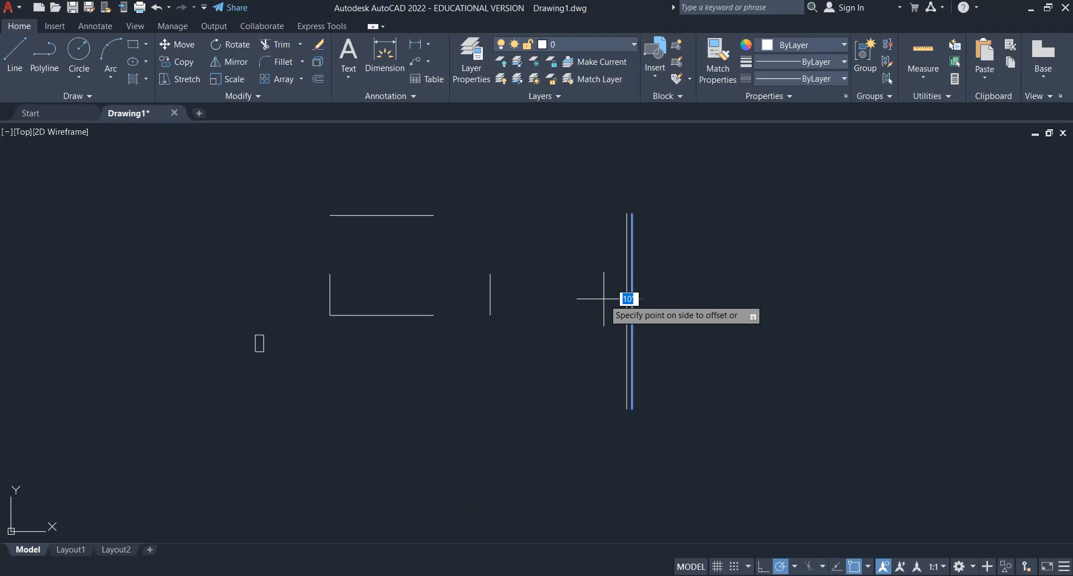
left_click(671, 316)
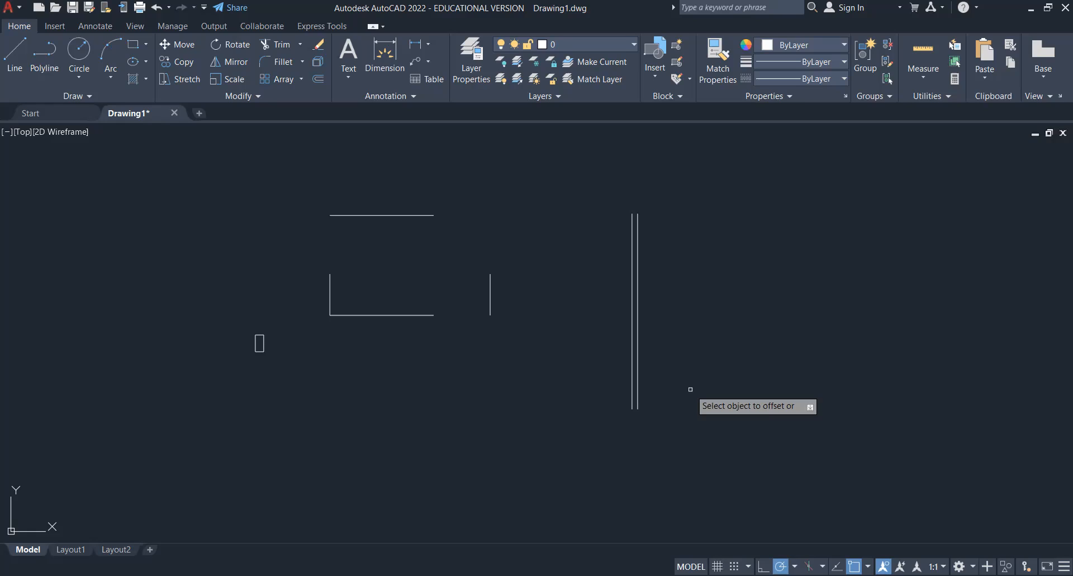
Add further parallel vertical lines to the right by offsetting each newest line, using 10', 20' and a wider spacing.
left_click(638, 278)
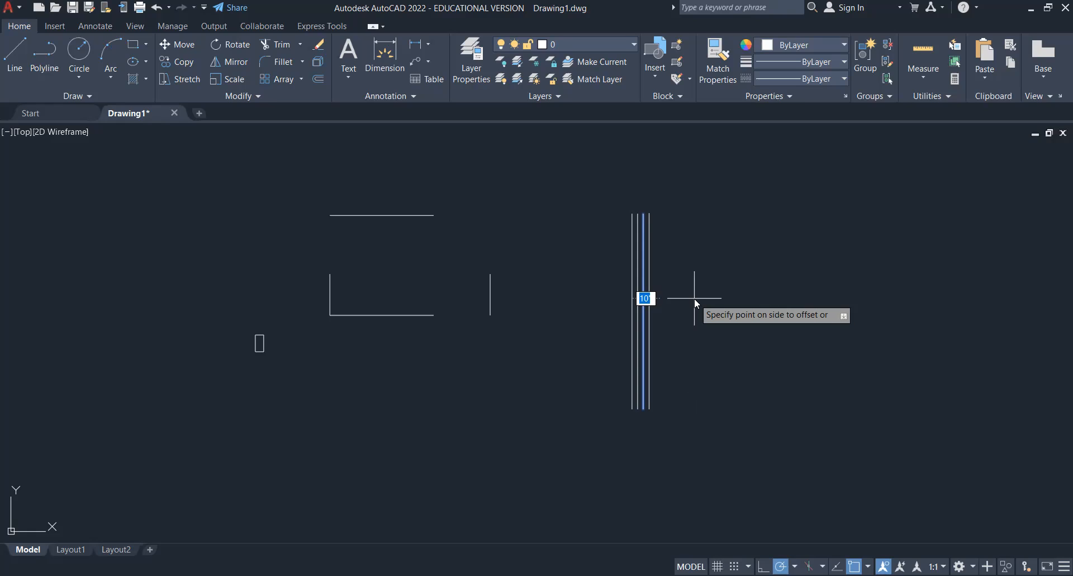
type("20")
key("Return")
left_click(695, 298)
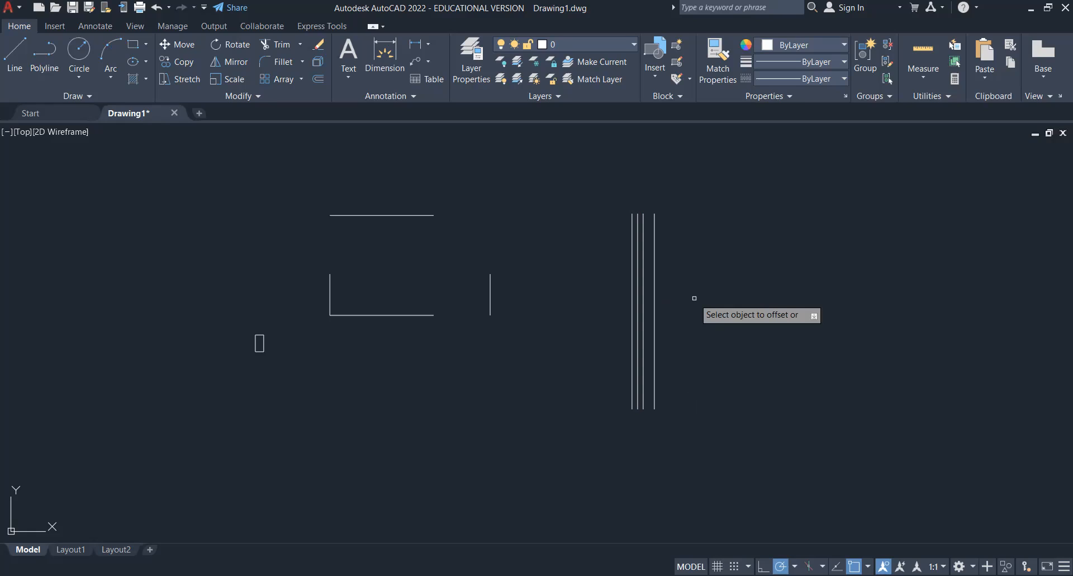
left_click(654, 271)
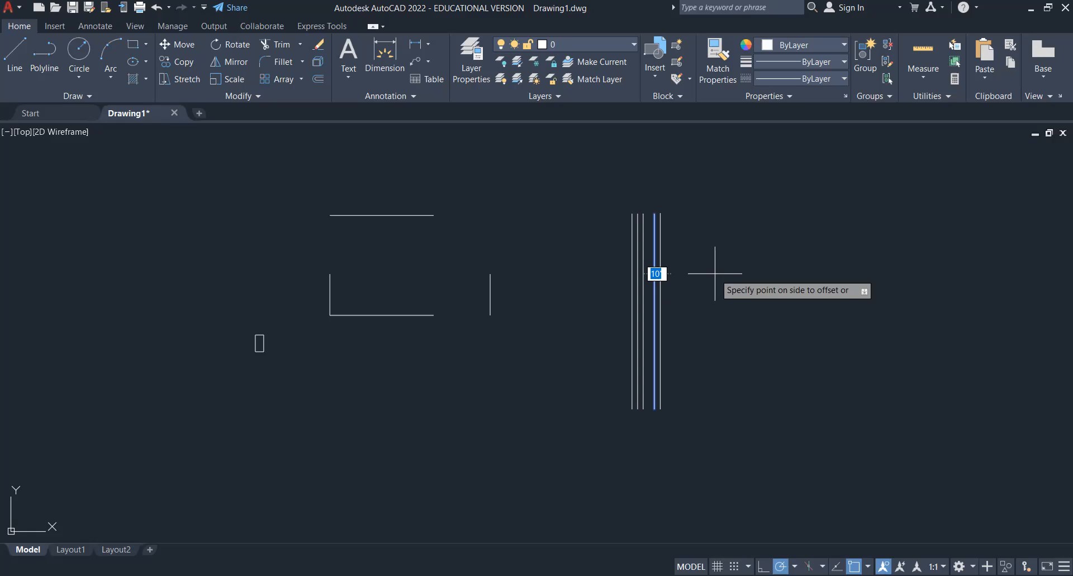
left_click(715, 274)
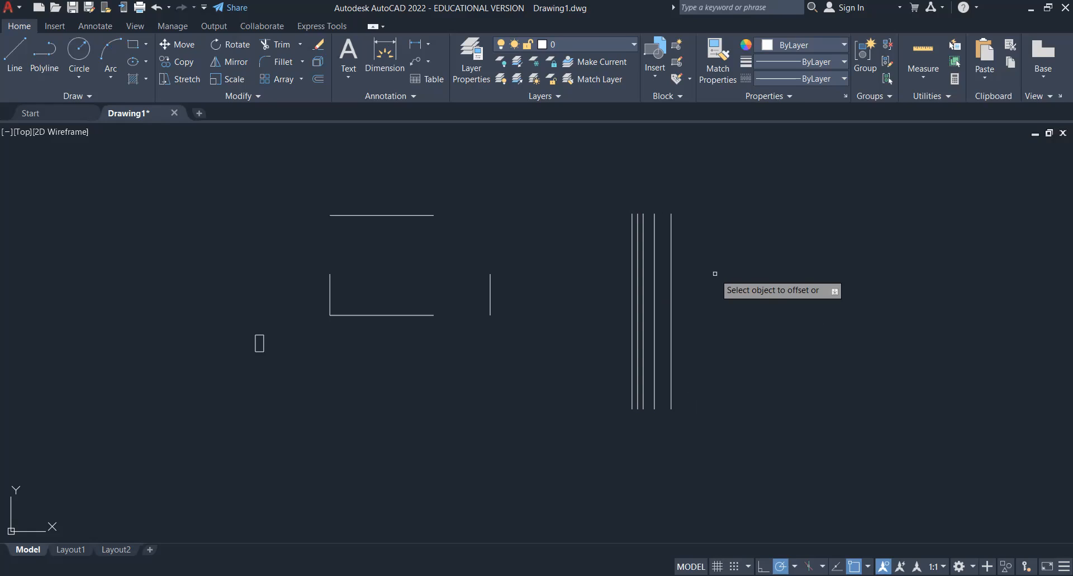
Offset the rightmost vertical line 40' to its right and end the Offset command.
left_click(672, 275)
type("4")
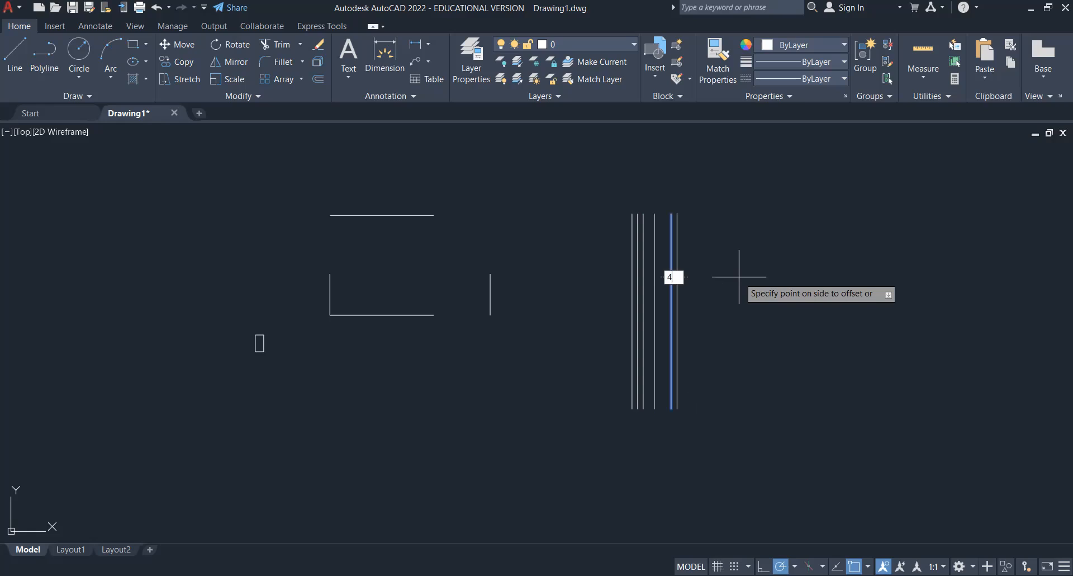
key("Return")
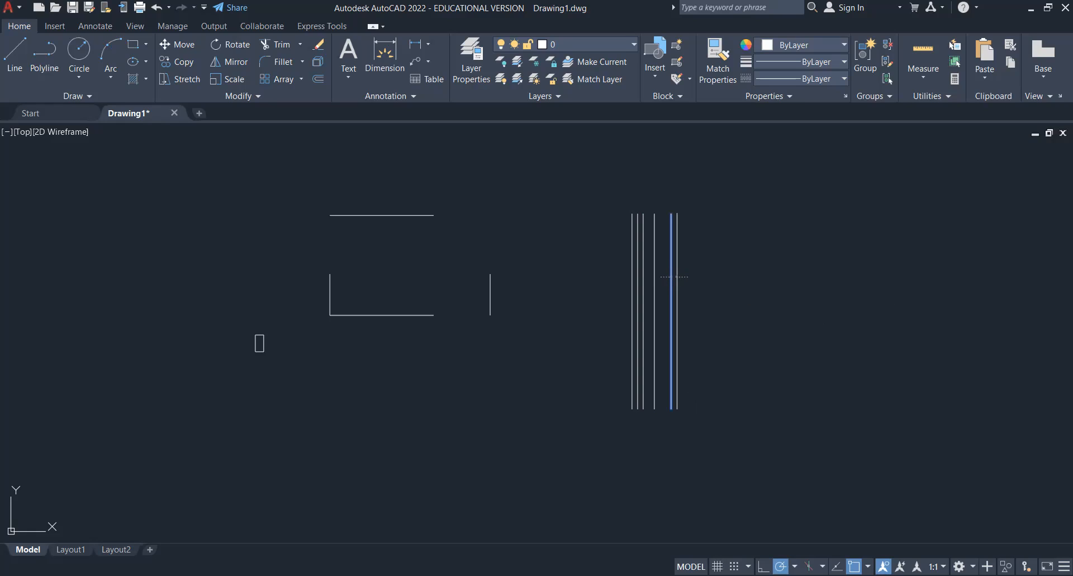
left_click(739, 277)
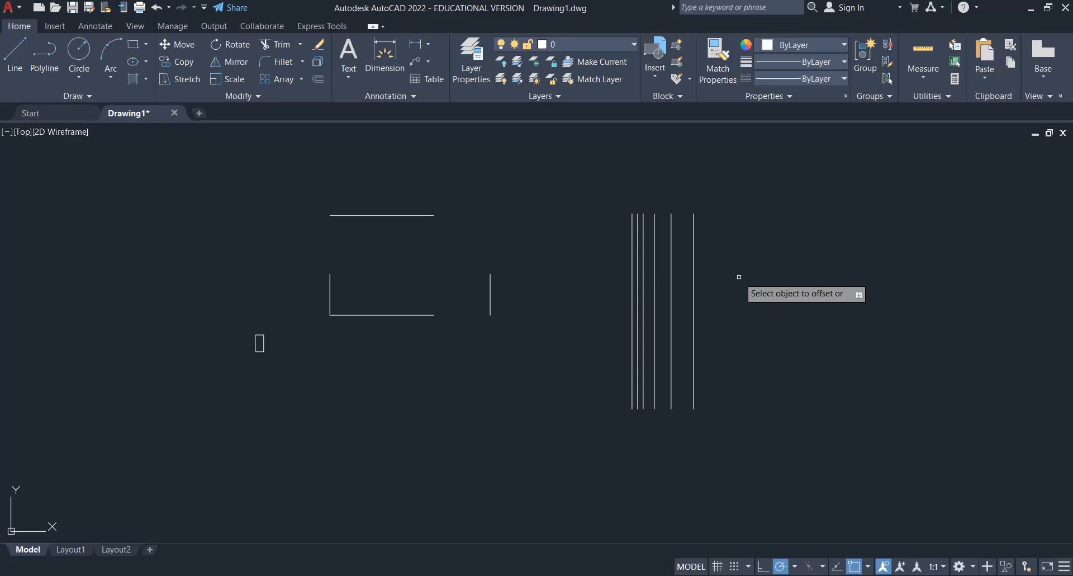
key("Escape")
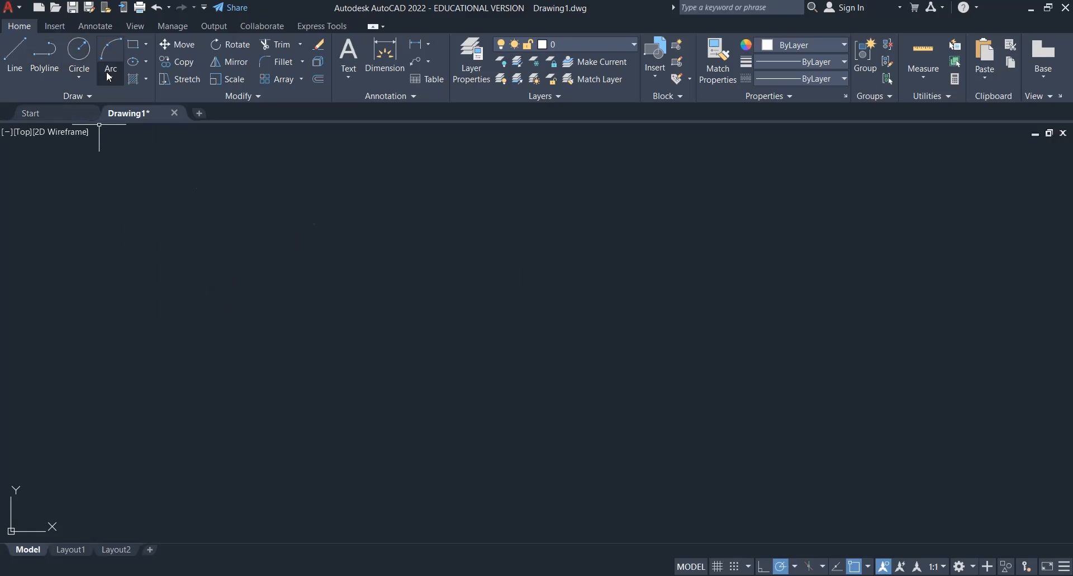
Keep the extra drawing tools expanded and draw an XLINE construction line rising gently to the right across the empty drawing area.
left_click(88, 98)
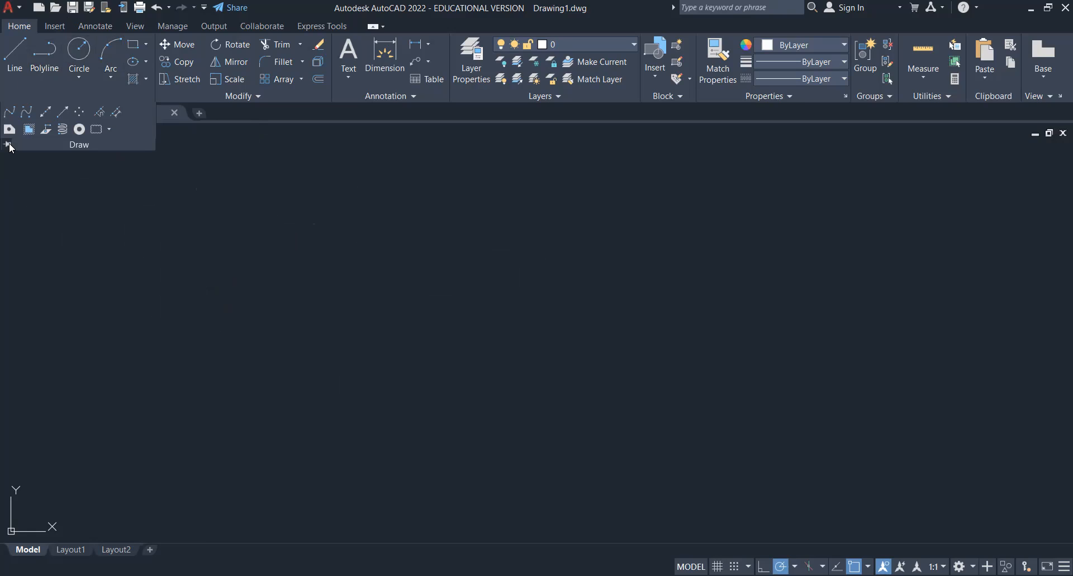
left_click(8, 144)
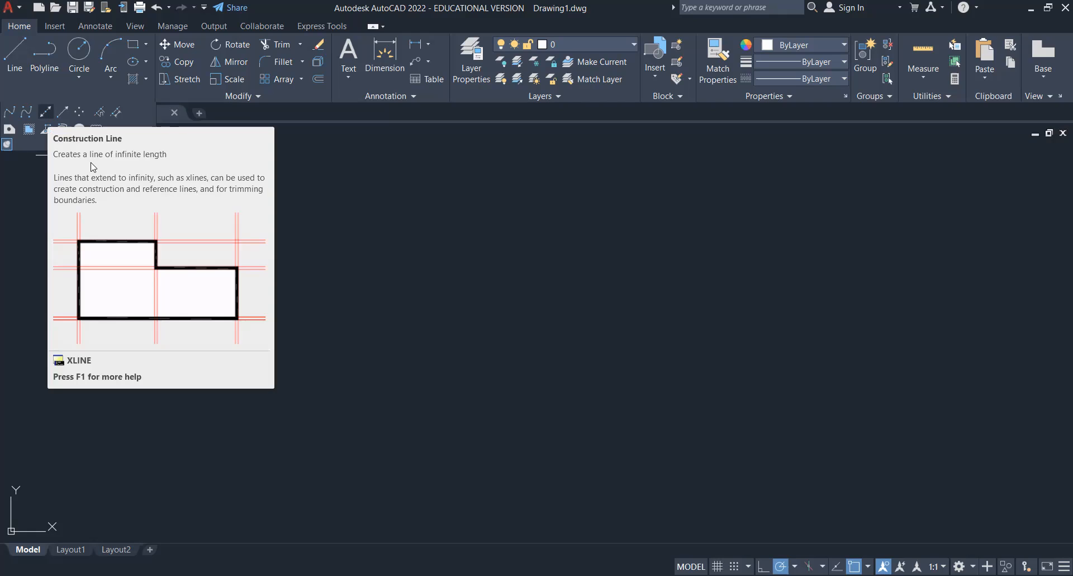
type("XLINE")
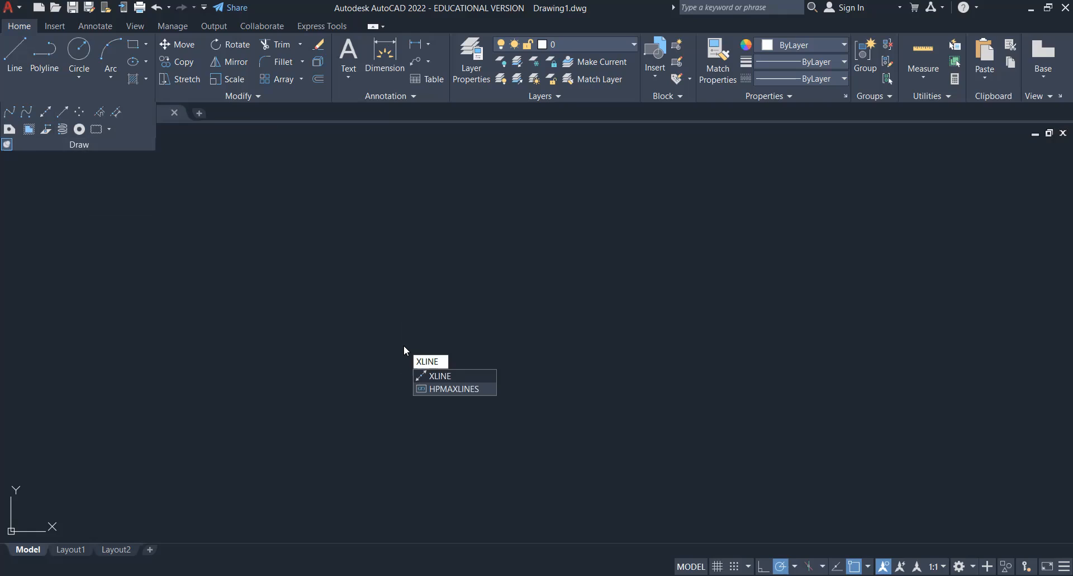
key("Return")
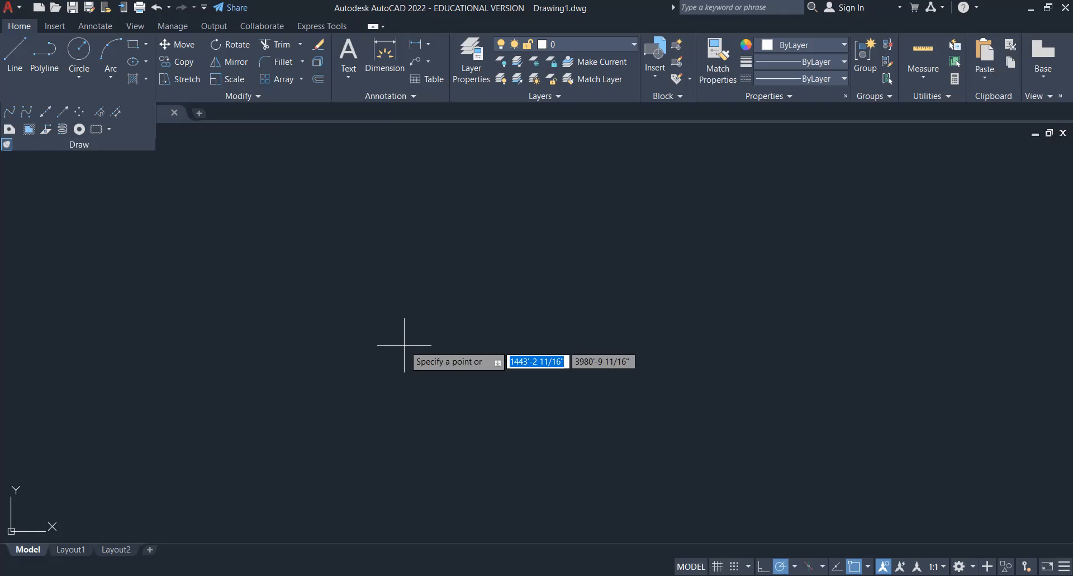
left_click(405, 345)
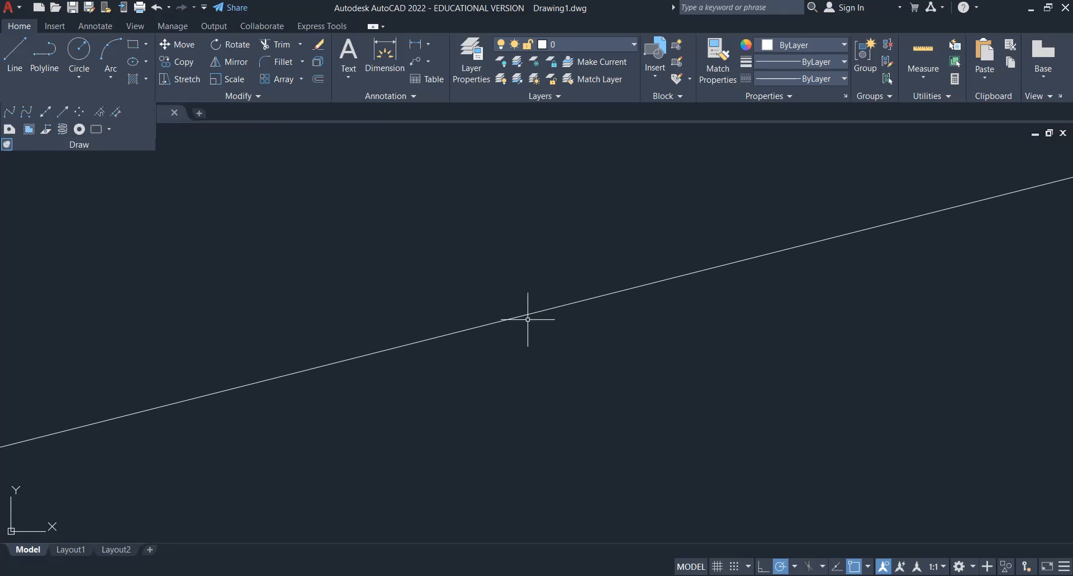
scroll(526, 334, "down", 5)
scroll(598, 338, "up", 6)
middle_click_drag(578, 288, 650, 407)
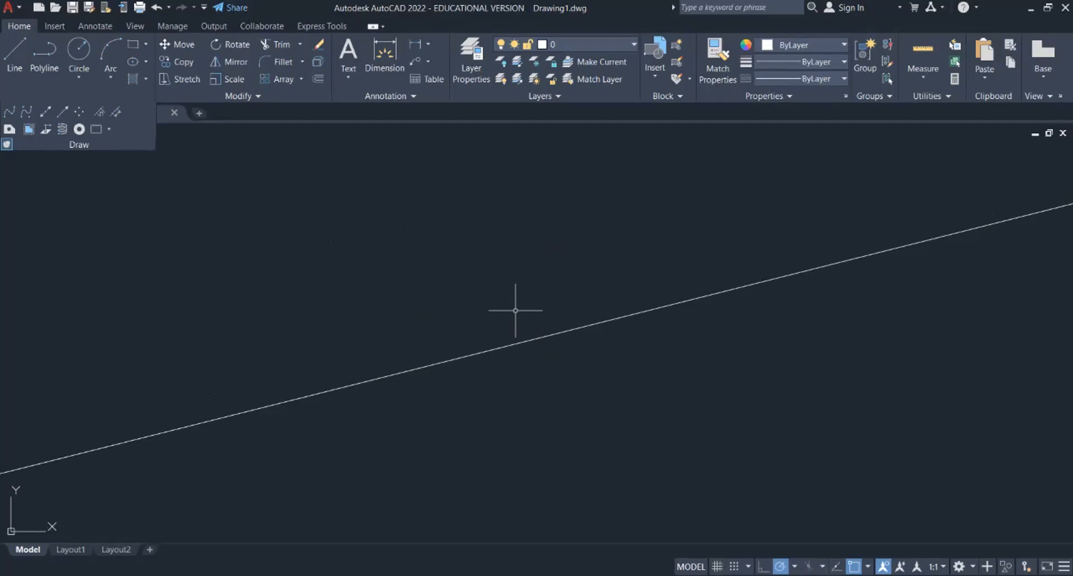
Add a vertical construction line through the midpoint of the sloping construction line using the XLINE Ver option.
type("xline")
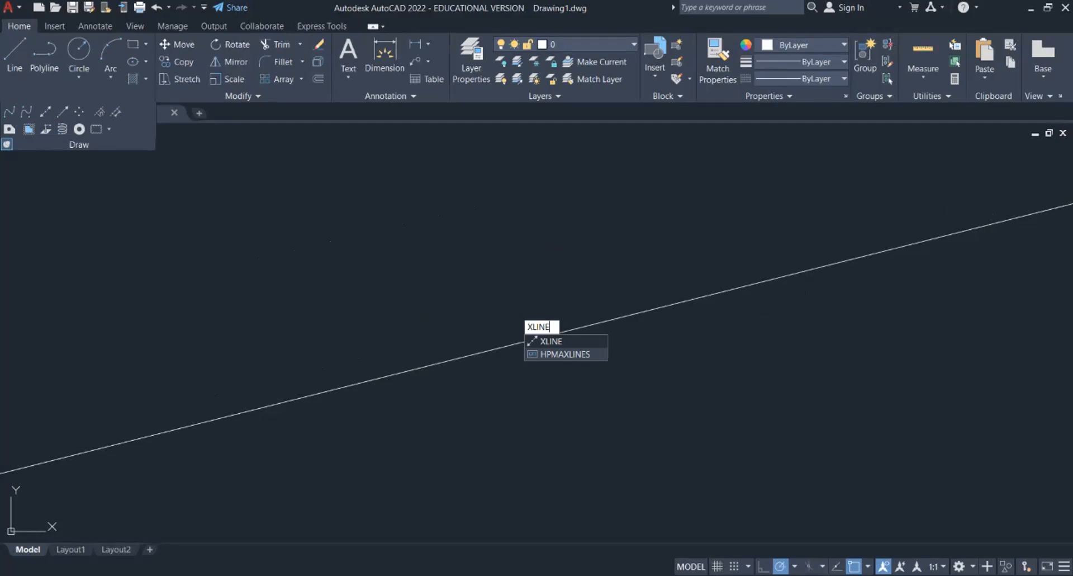
key("Return")
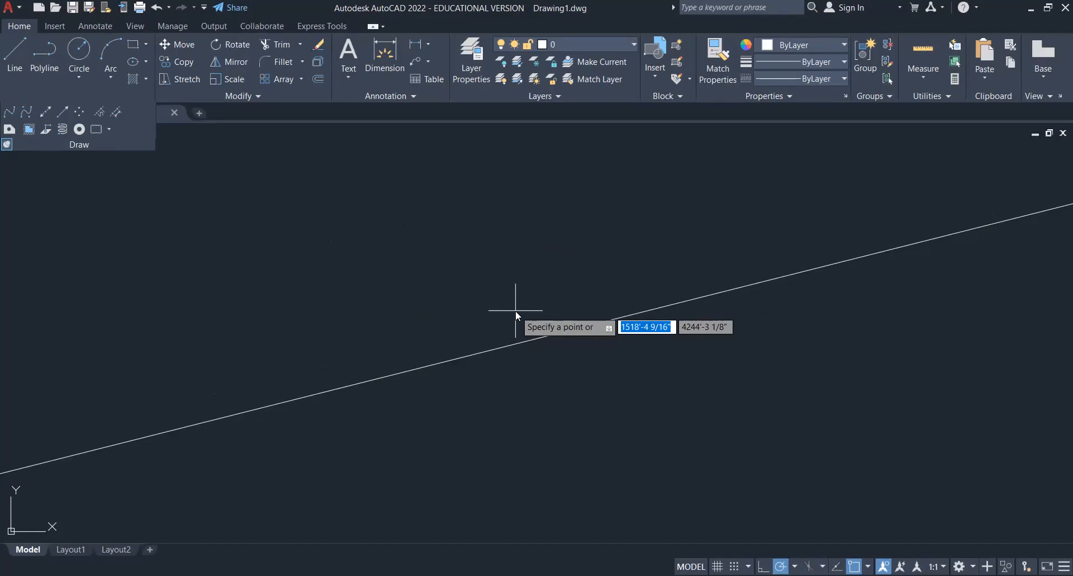
key("Down")
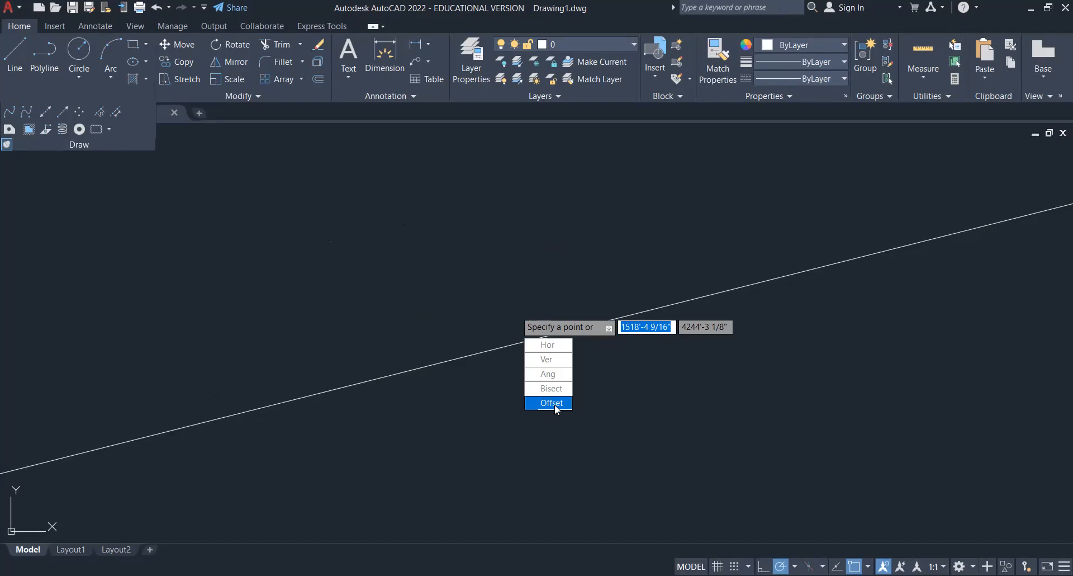
left_click(554, 361)
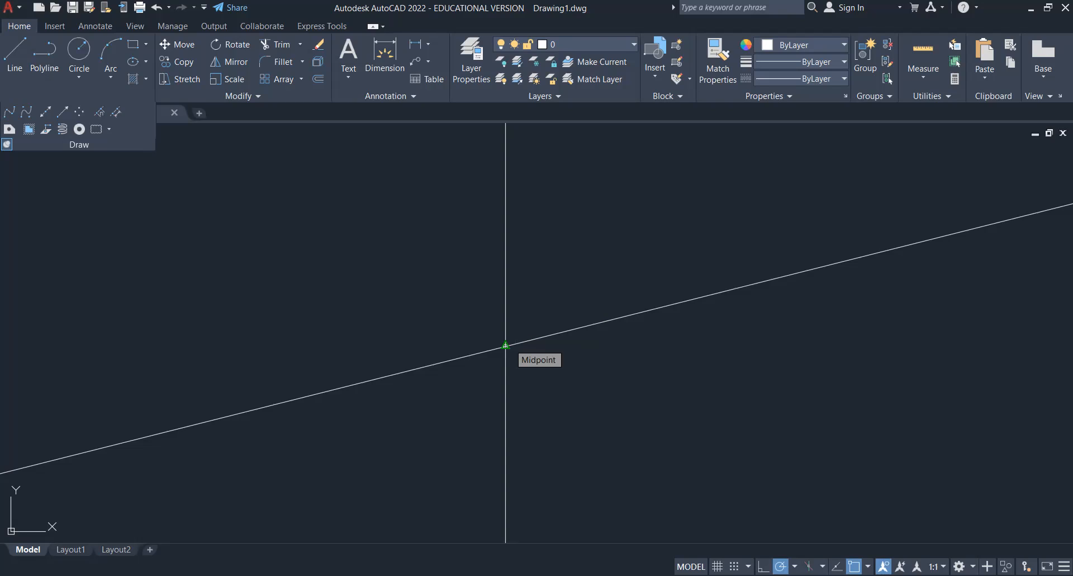
left_click(506, 345)
key("Escape")
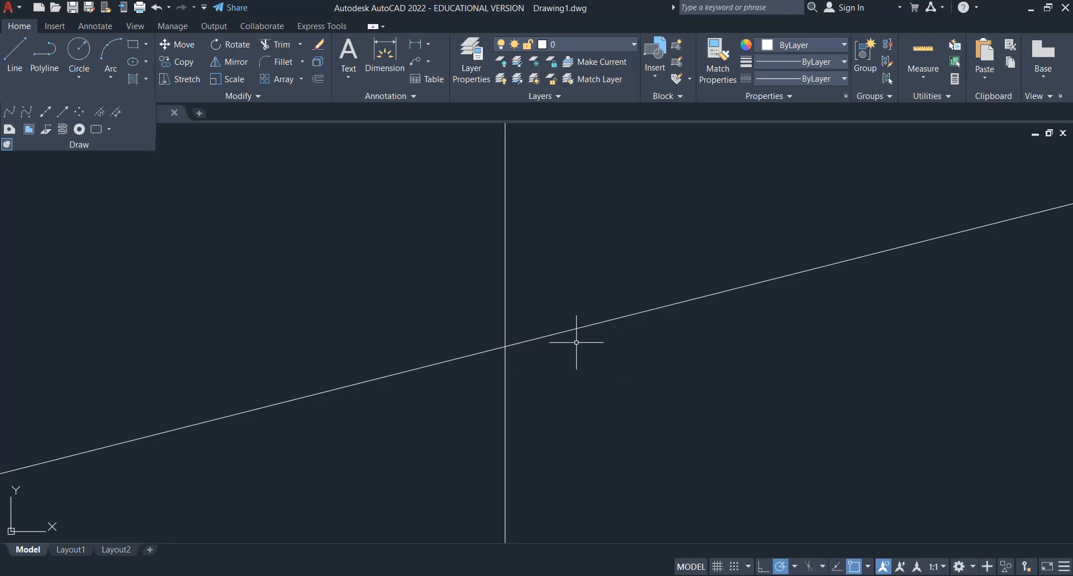
Add a construction line at a 45 degree angle through the intersection of the vertical and sloping lines.
type("XLINE")
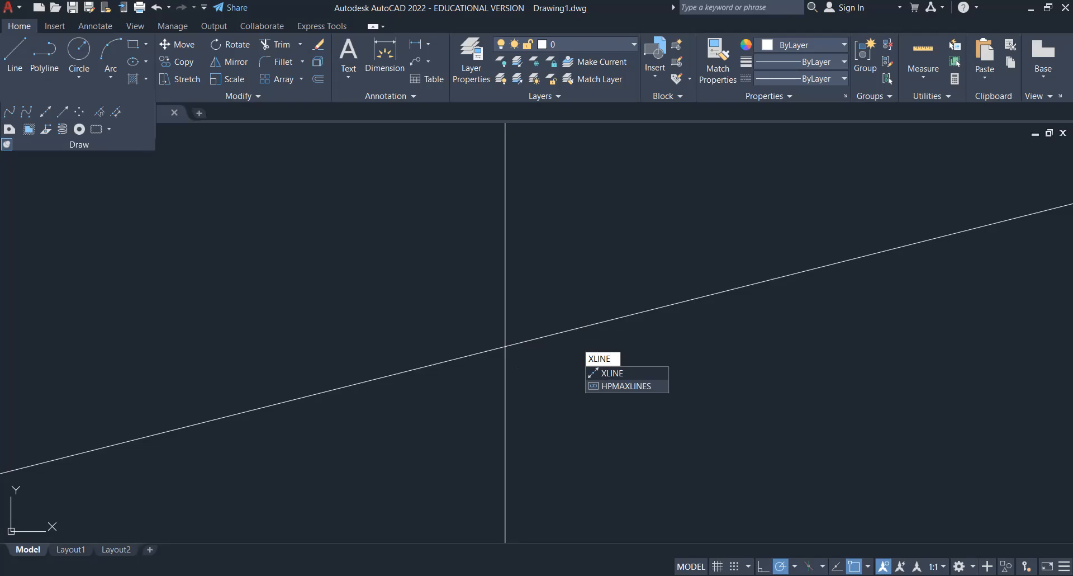
key("Return")
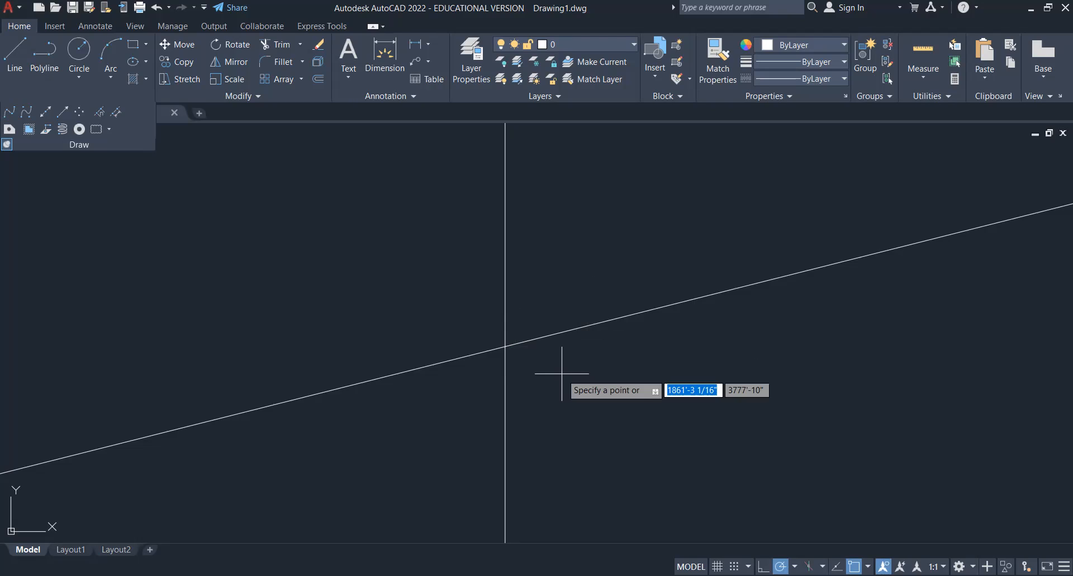
key("Down")
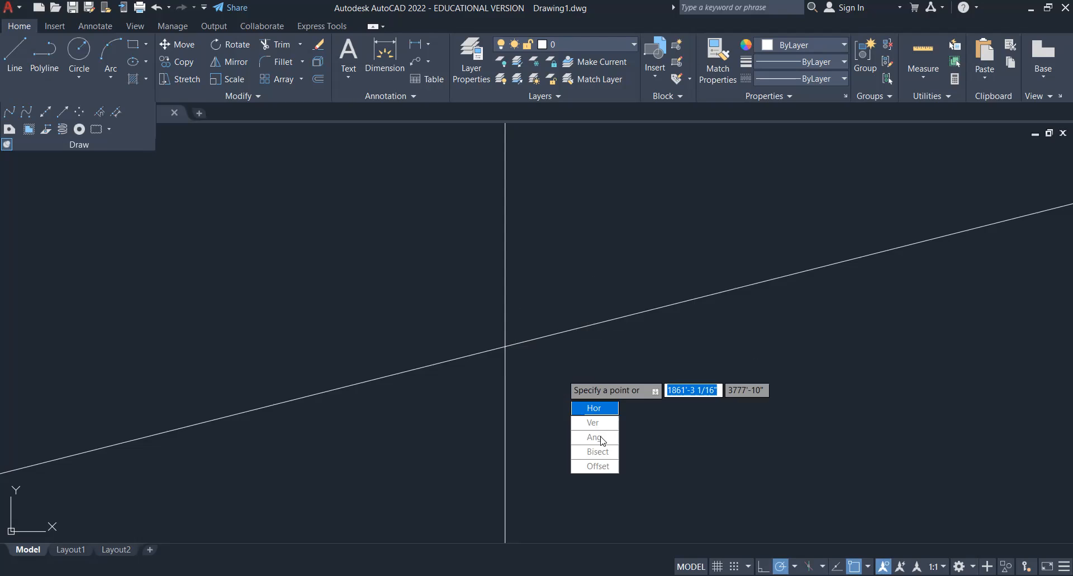
left_click(602, 440)
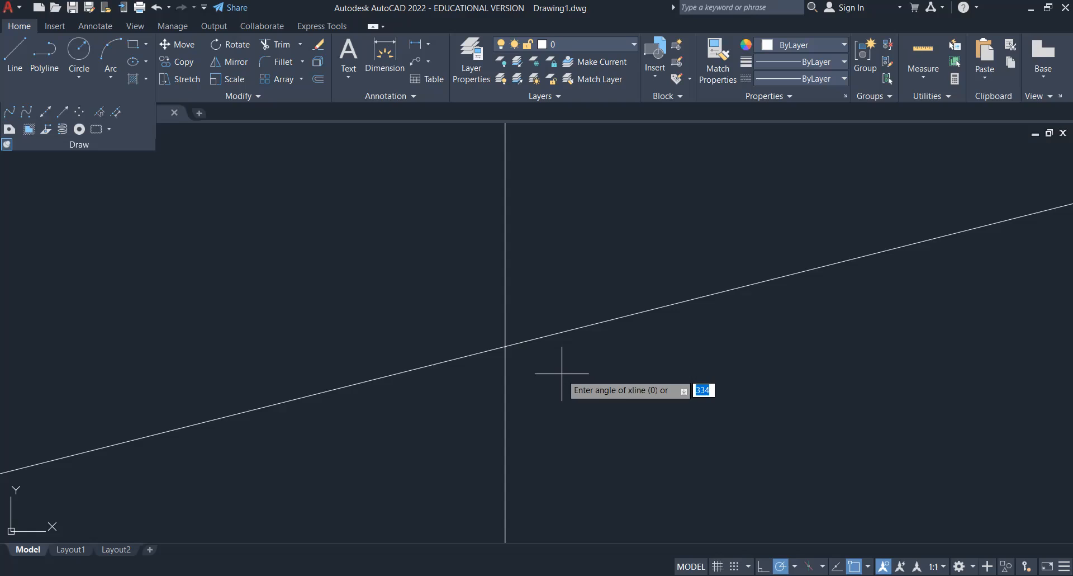
type("45")
key("Return")
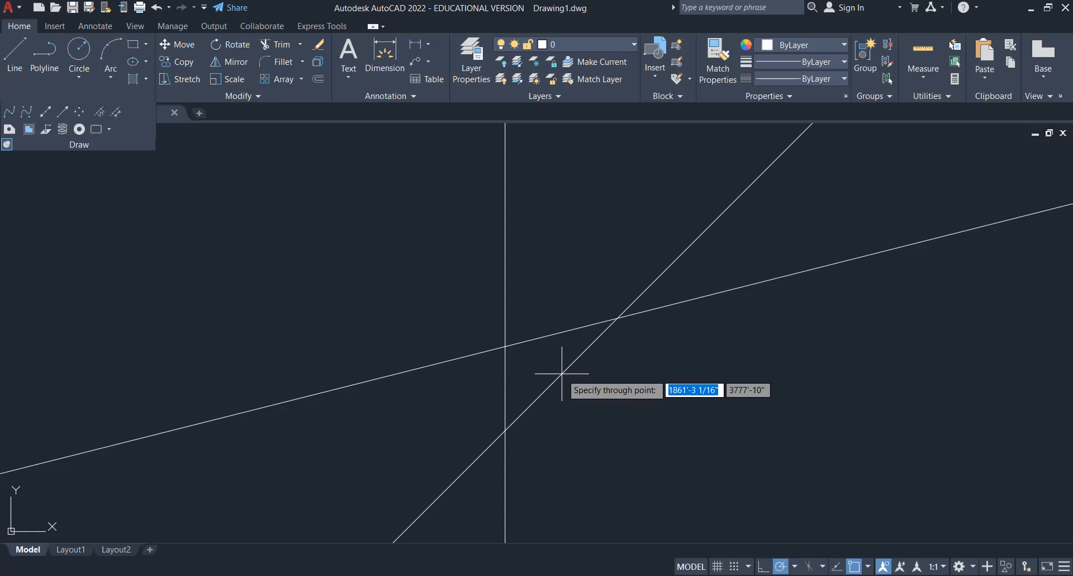
left_click(505, 346)
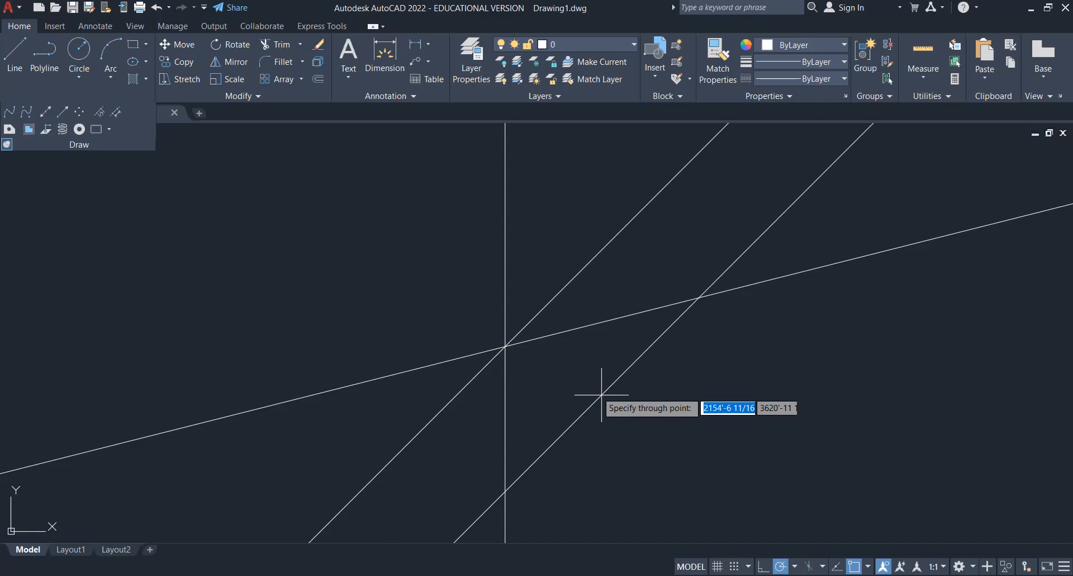
key("Escape")
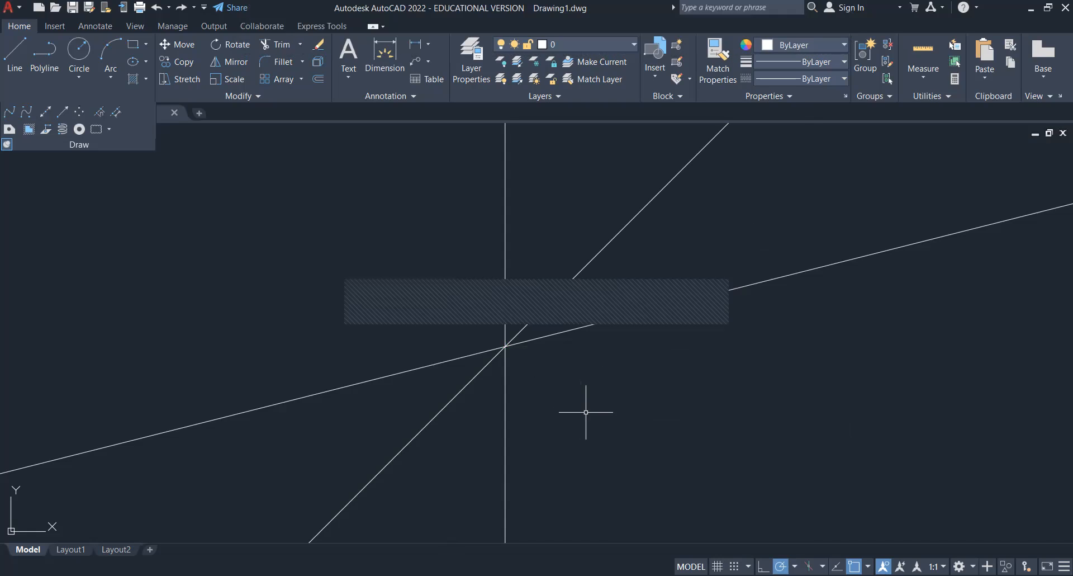
Add a construction line at a -45 degree angle through the same intersection point using the XLINE Ang option.
type("XLINE")
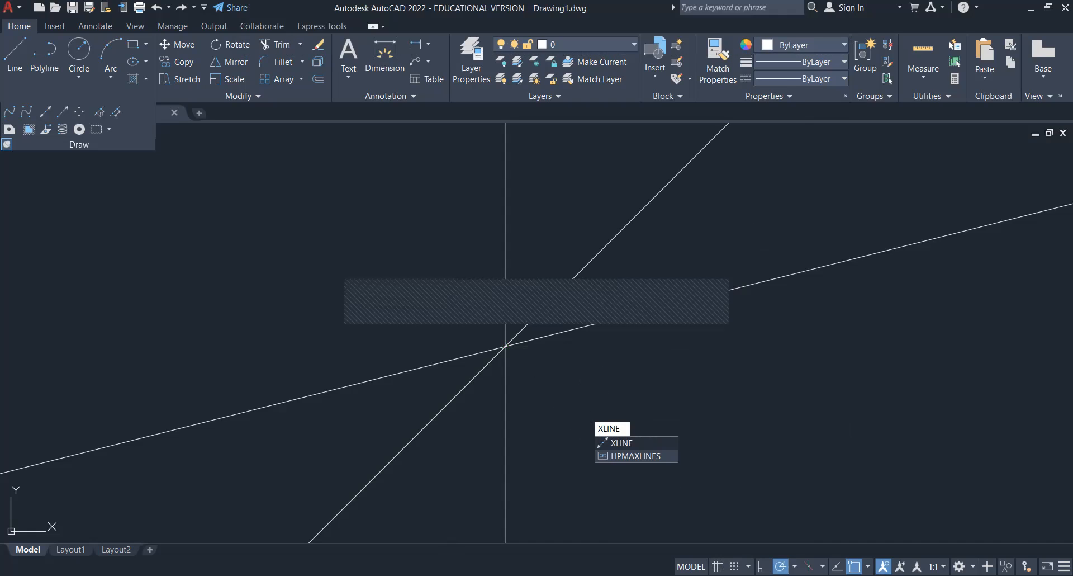
key("Return")
key("Down")
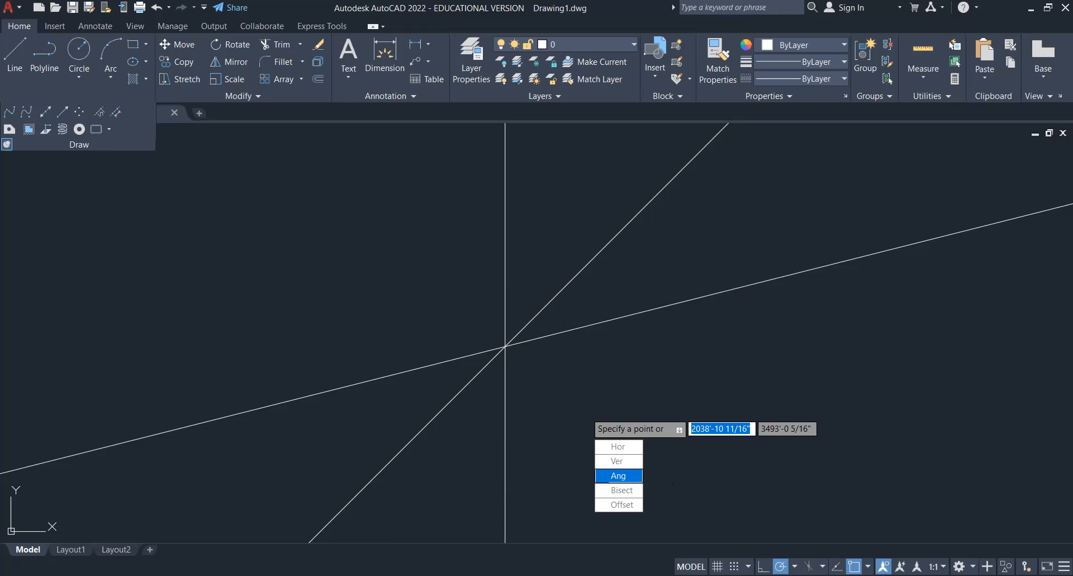
key("Return")
type("-45")
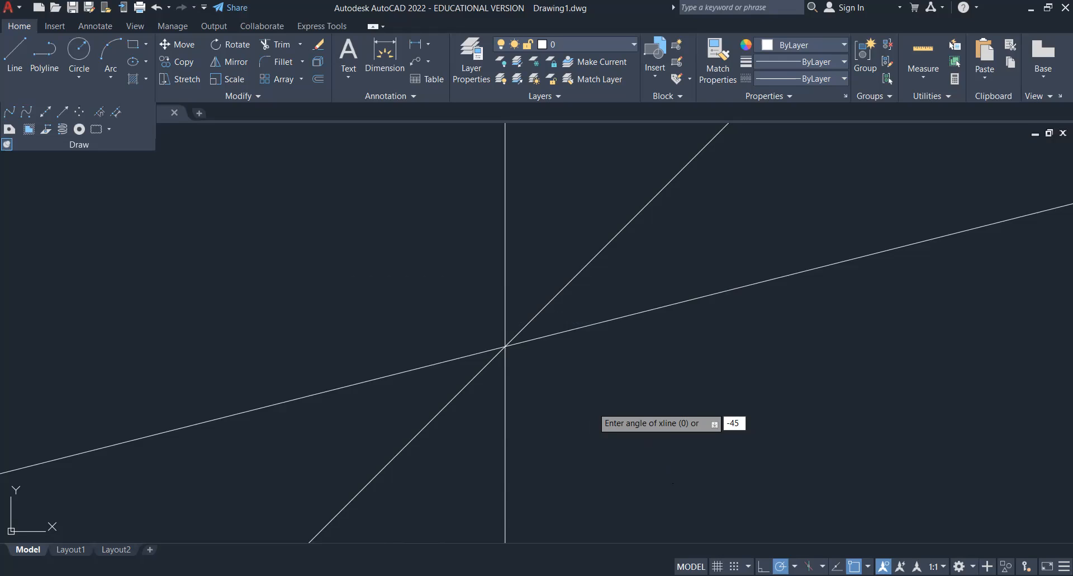
key("Return")
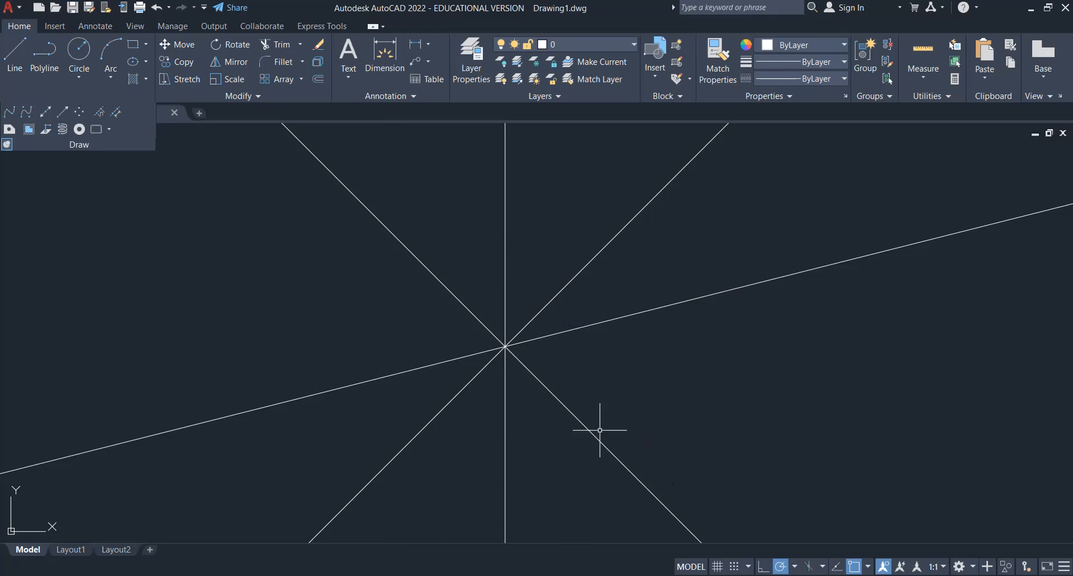
Create a parallel construction line 40' above the gently sloping one using the XLINE Offset option.
mouse_move(482, 353)
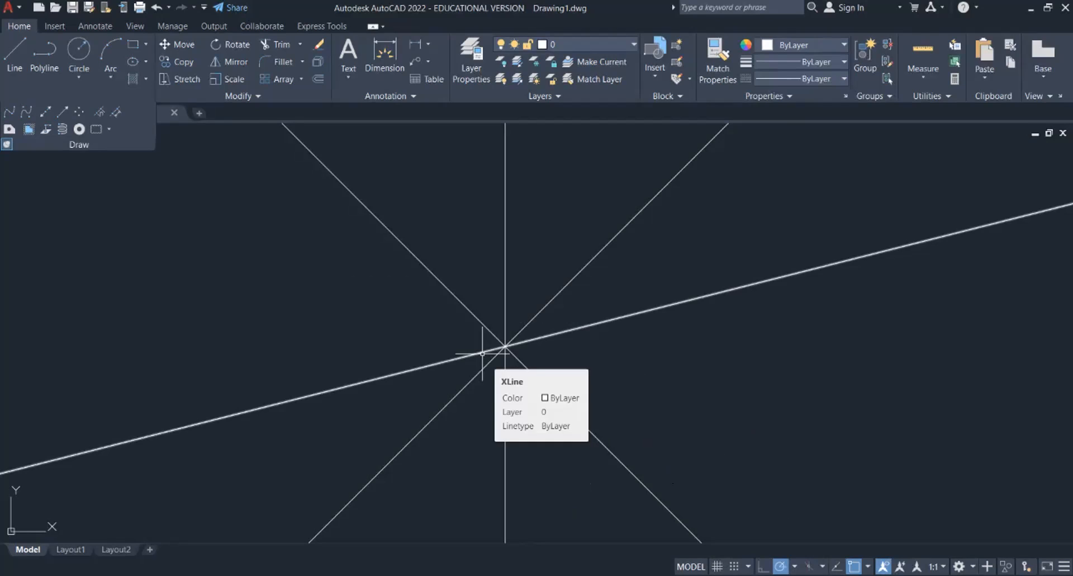
type("XLINE")
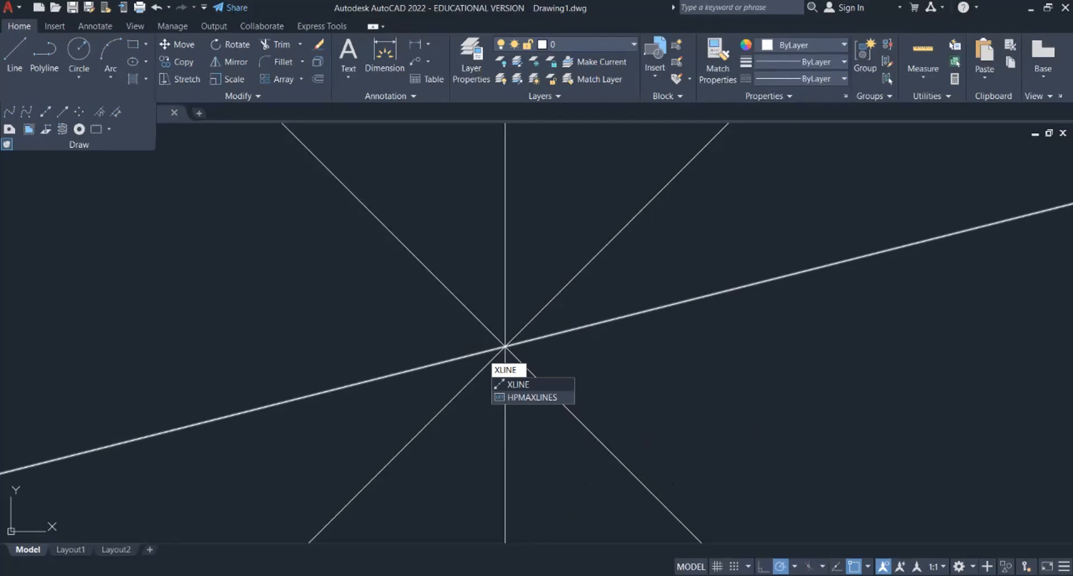
key("Return")
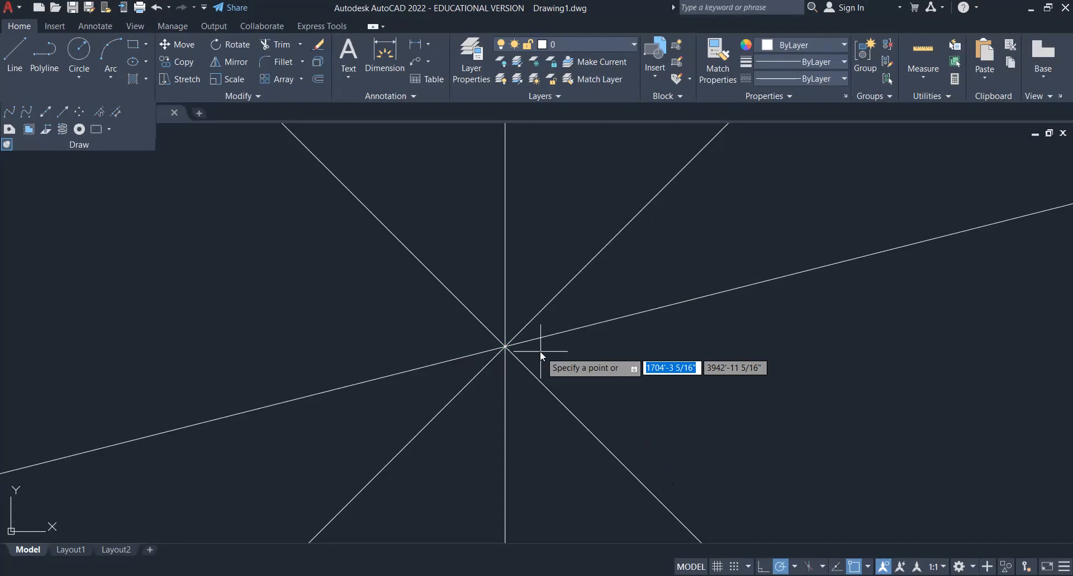
key("Down")
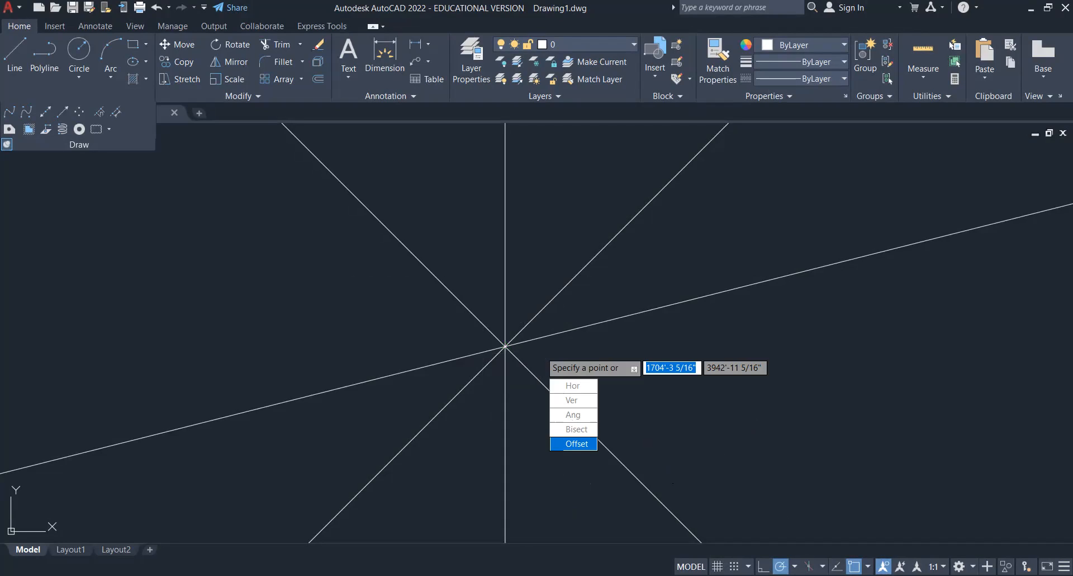
key("Return")
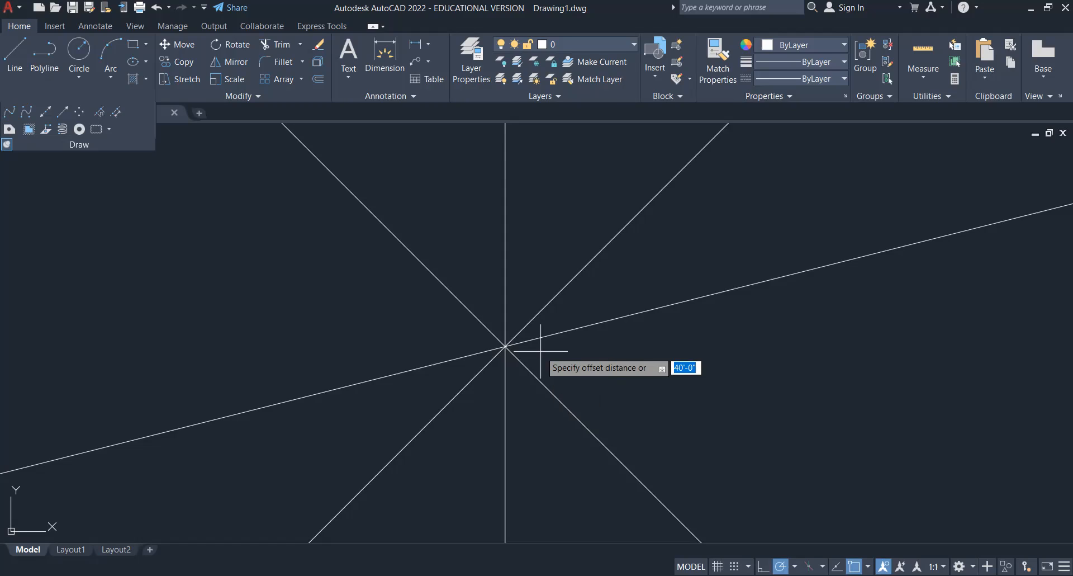
type("40")
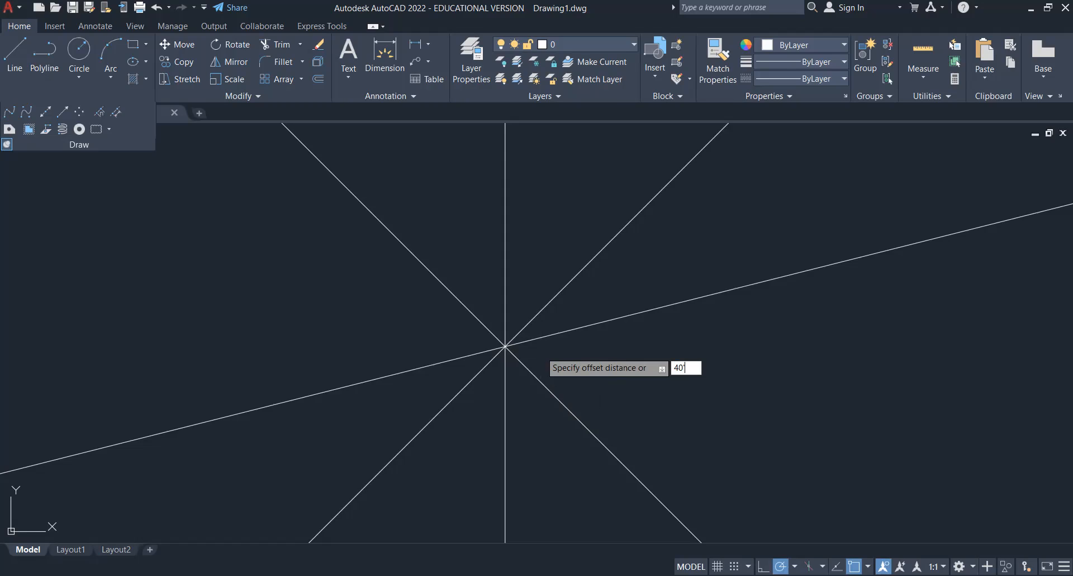
key("Return")
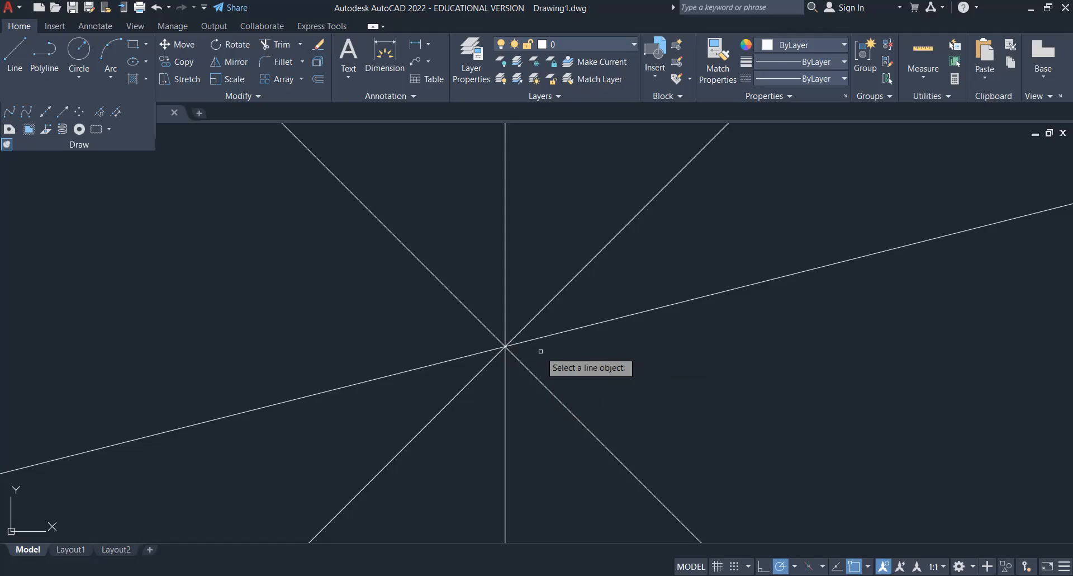
left_click(595, 324)
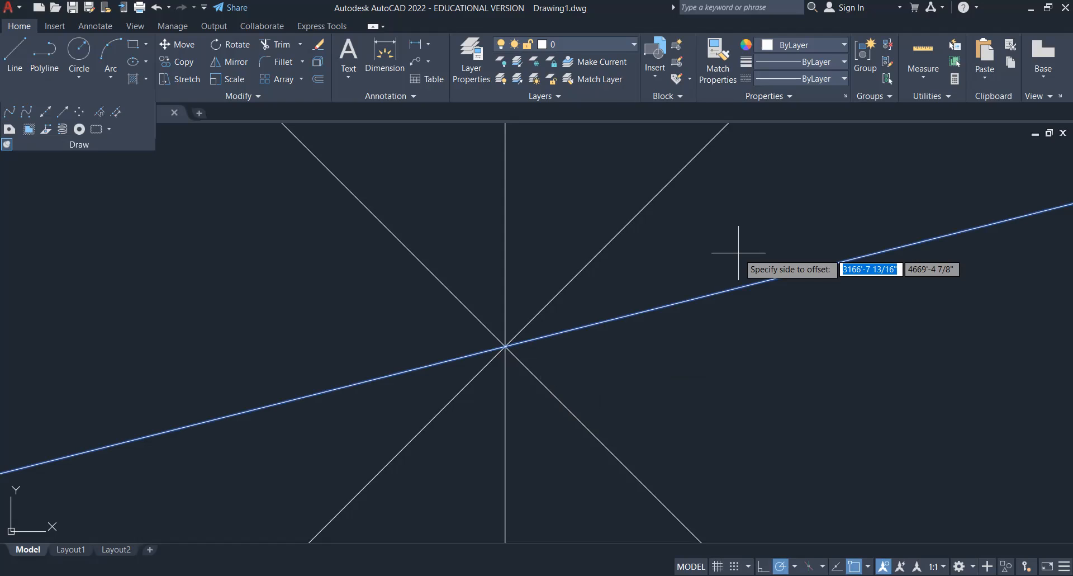
left_click(738, 253)
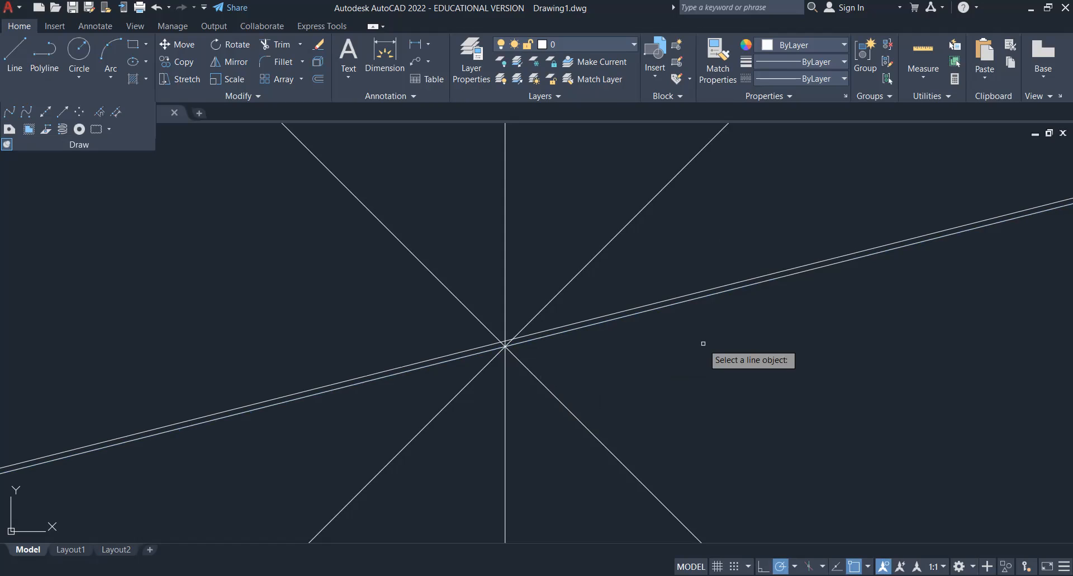
Erase all of the construction lines from the drawing.
key("Escape")
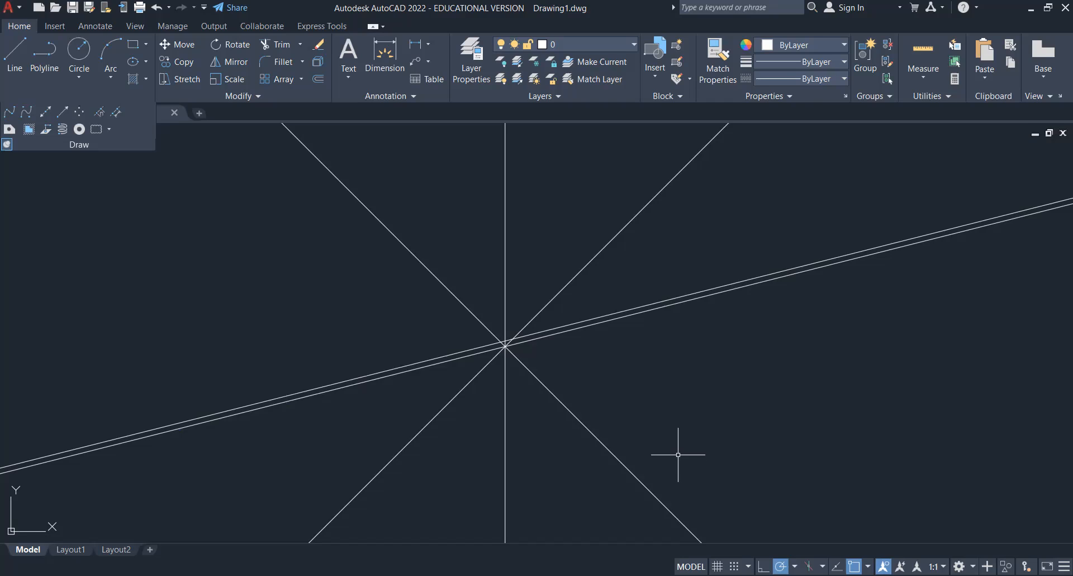
key("ctrl+a")
key("Delete")
Trim the overhanging ends of the four crossing lines so that they form a closed rectangle.
middle_click_drag(612, 262, 496, 156)
scroll(494, 410, "up", 2)
scroll(374, 332, "up", 1)
mouse_move(394, 319)
middle_mouse_down()
mouse_move(480, 408)
mouse_move(668, 520)
middle_mouse_up()
middle_click_drag(683, 378, 556, 465)
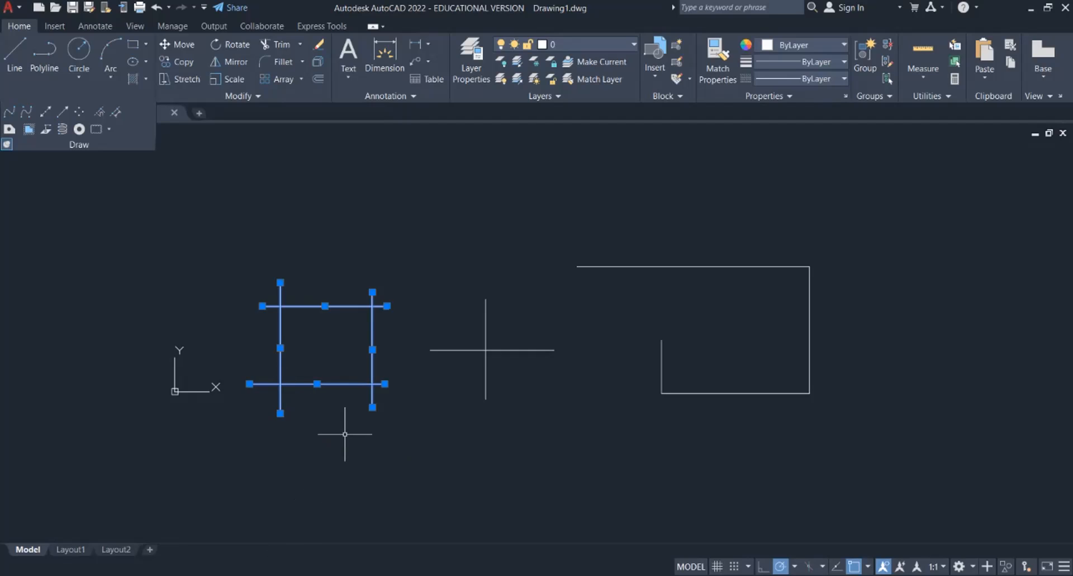
key("Escape")
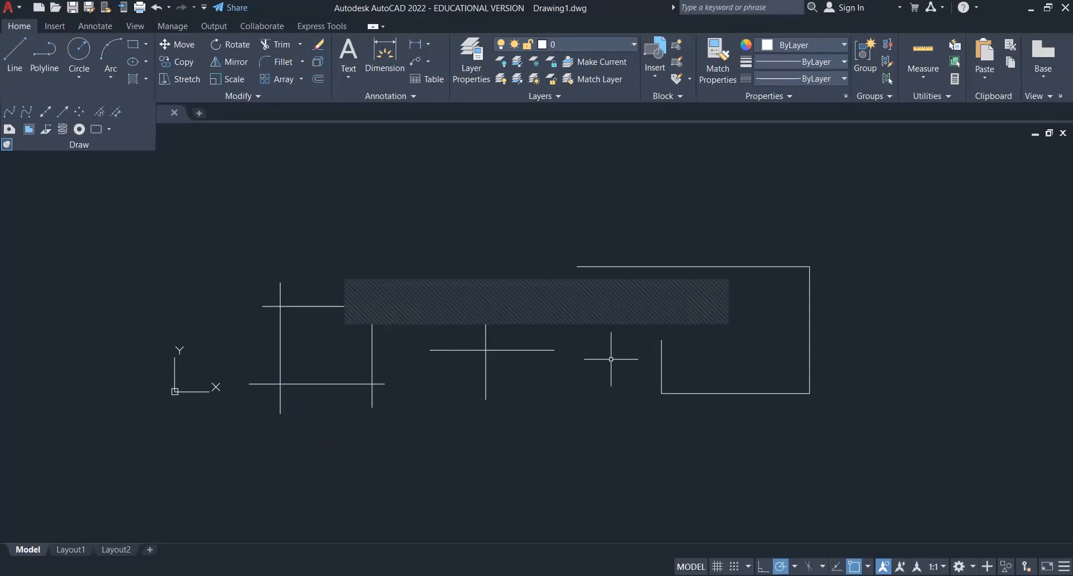
type("TRIM")
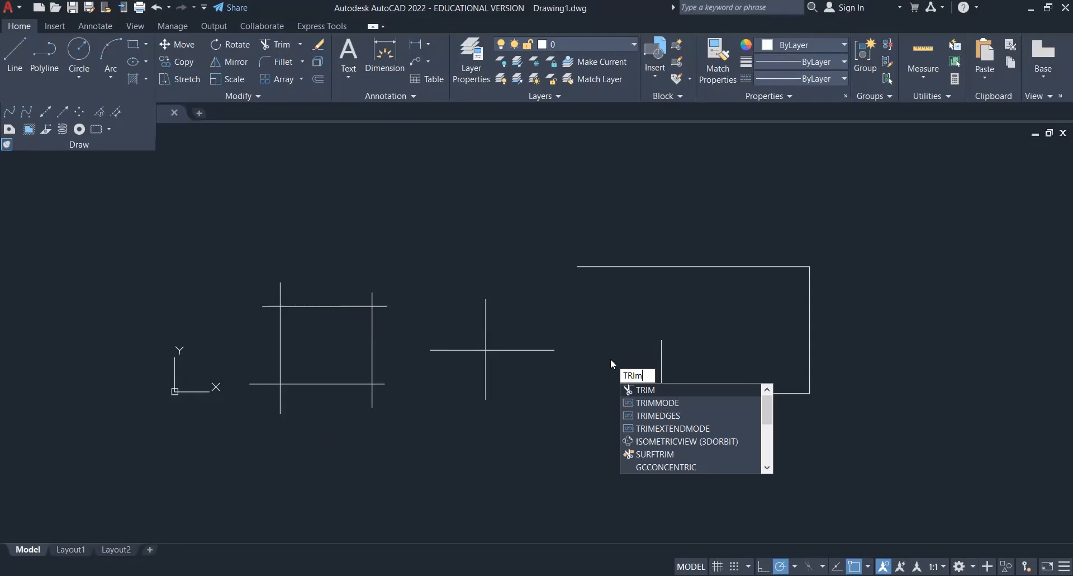
key("Return")
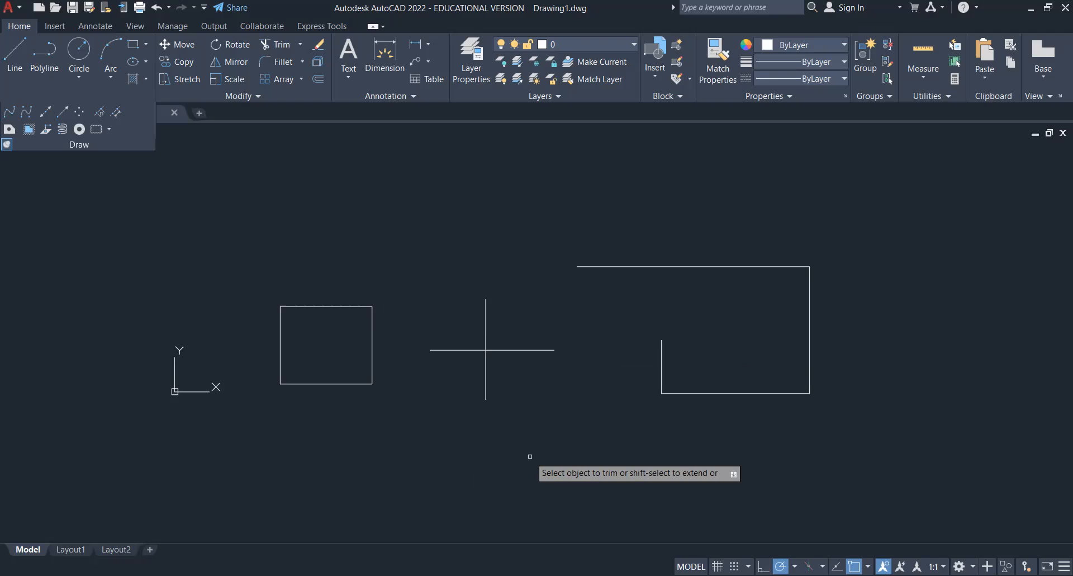
Remove the cross between the two shapes by trimming away its arms one after another.
left_click(532, 351)
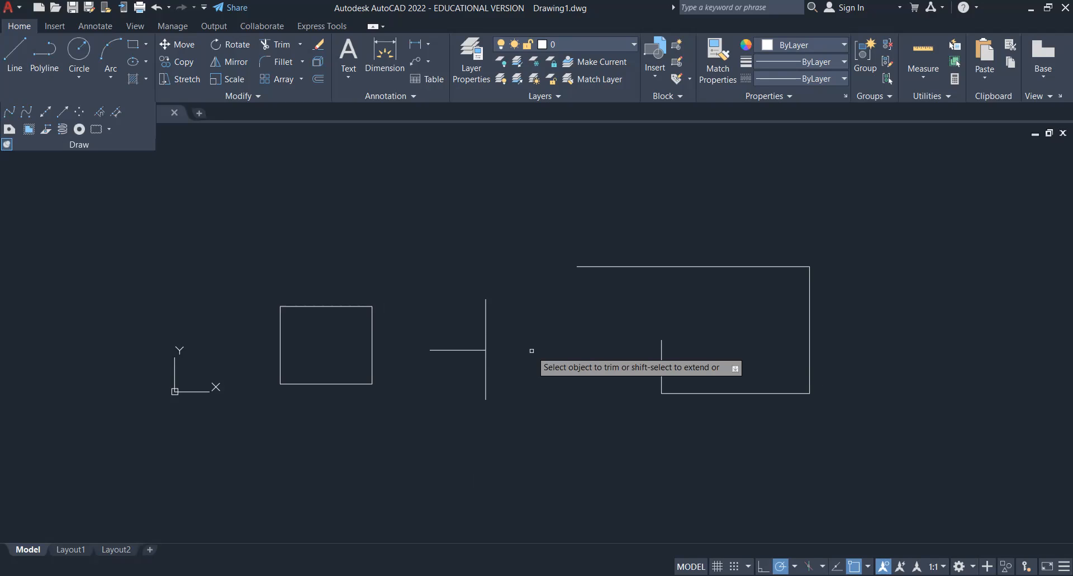
left_click(486, 381)
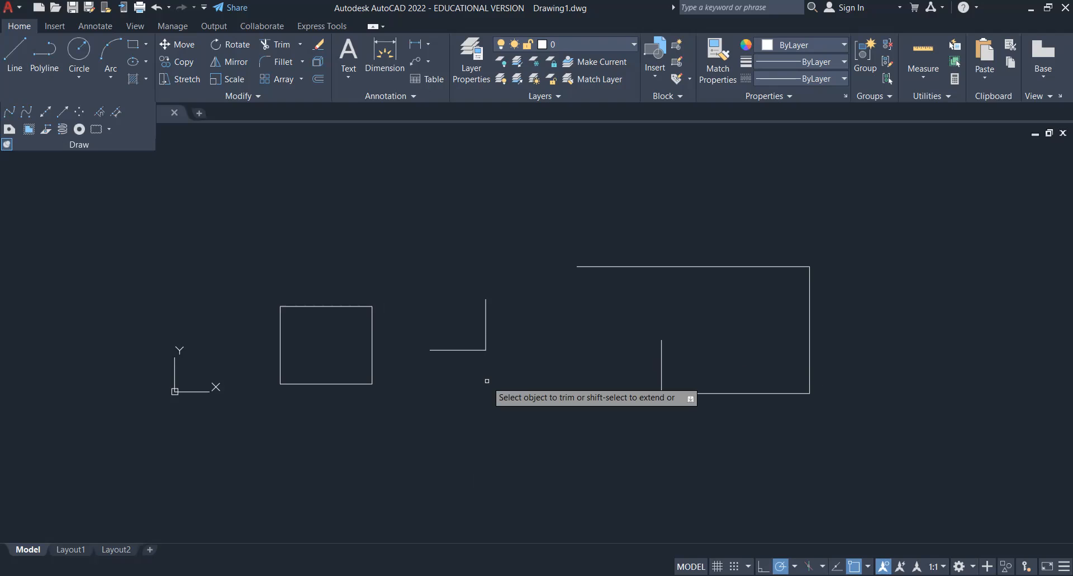
left_click(486, 342)
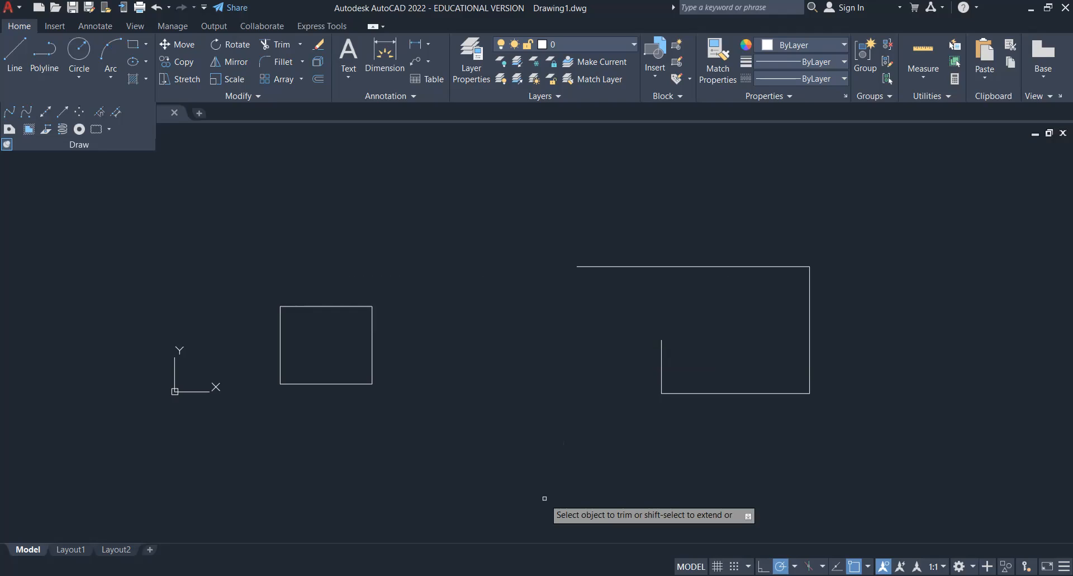
key("Escape")
Extend the short vertical line of the open shape up to its upper horizontal line.
type("EXte")
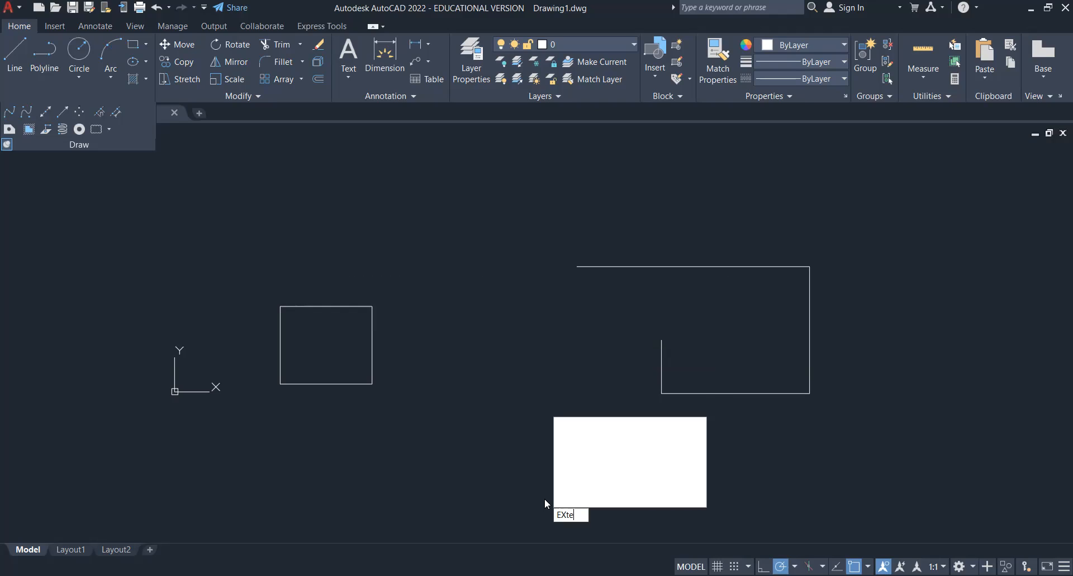
type("nd")
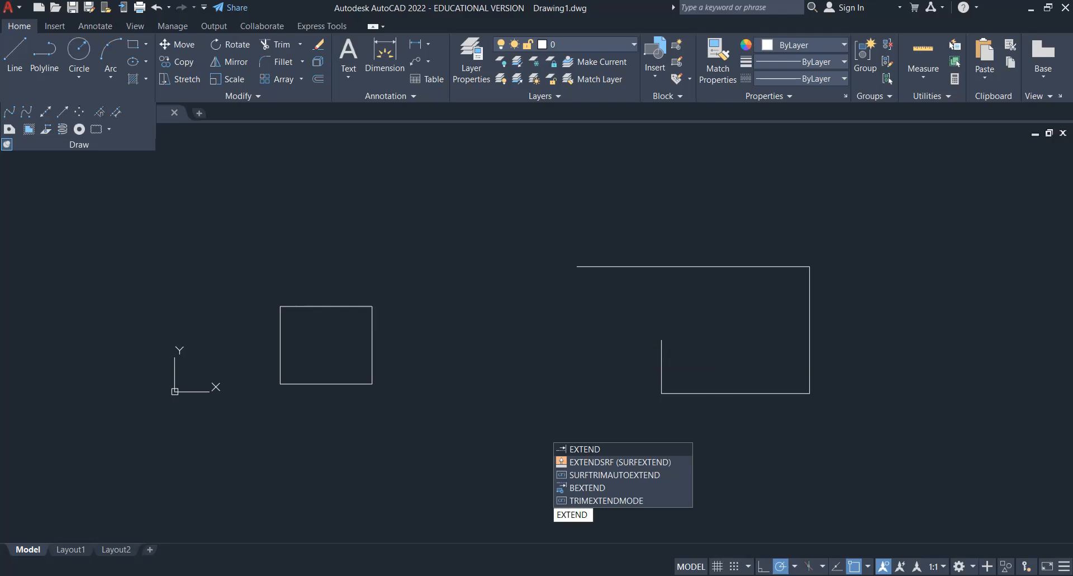
key("Return")
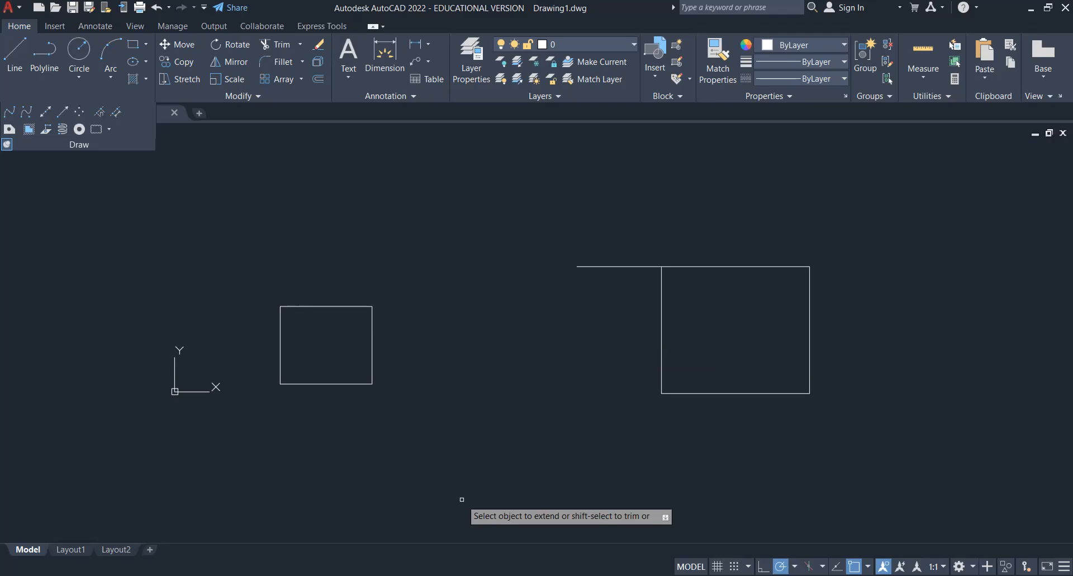
Trim the part of the upper horizontal line that overhangs the larger rectangle's left side.
type("tr")
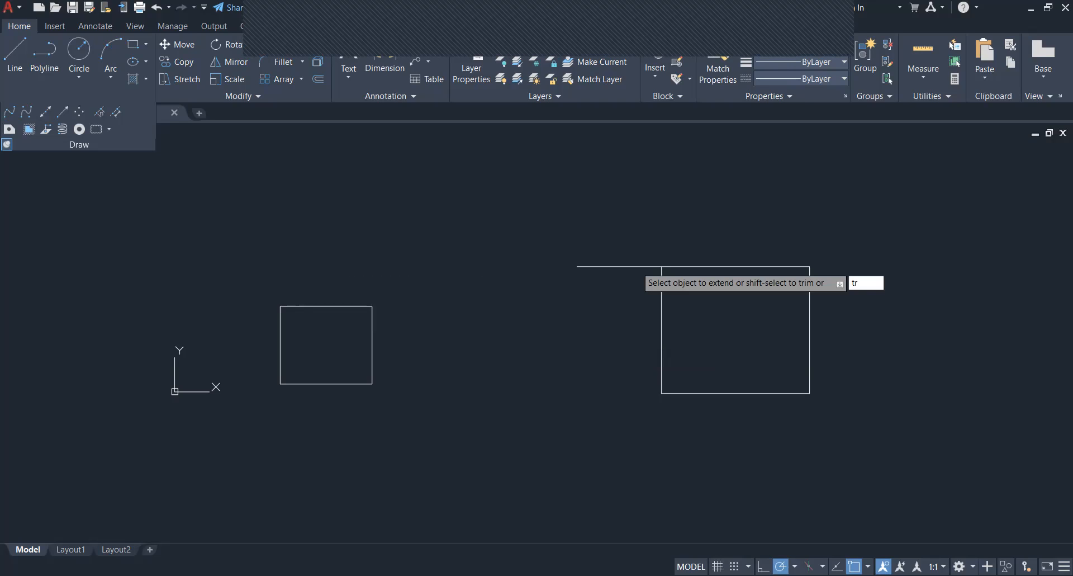
key("Return")
left_click(636, 266)
type("t")
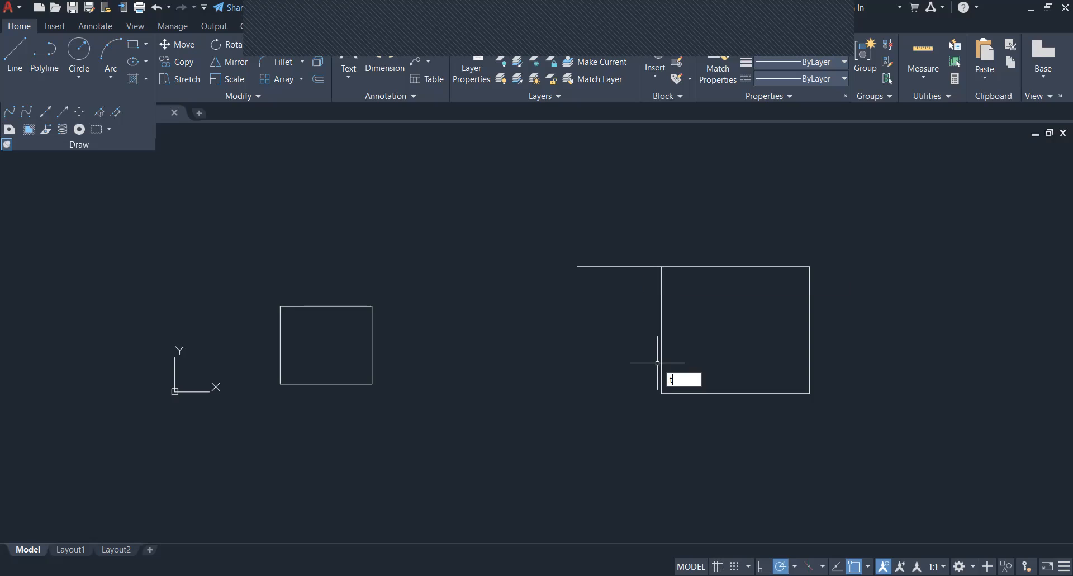
type("r")
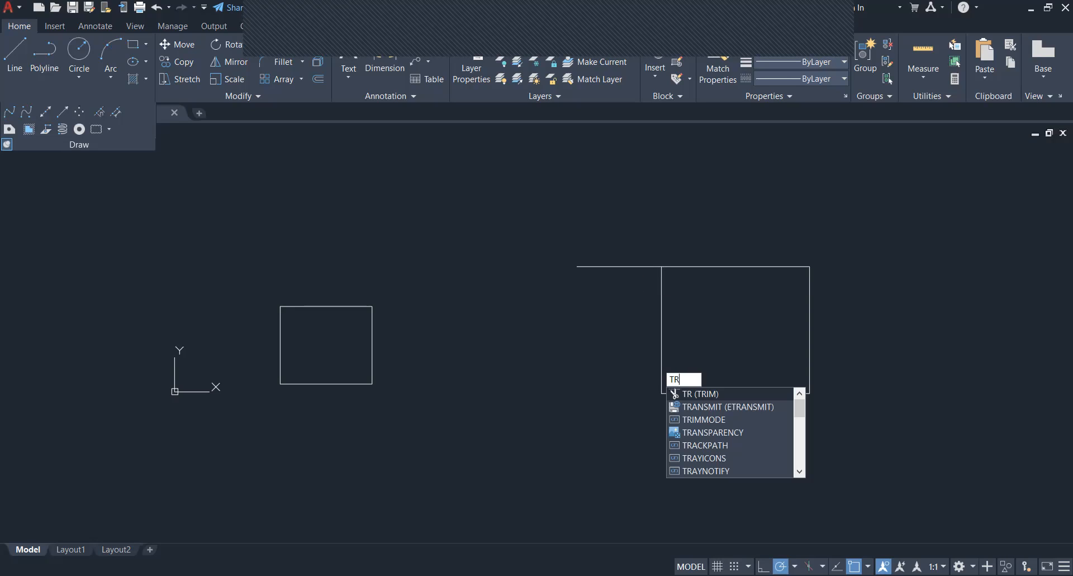
key("Return")
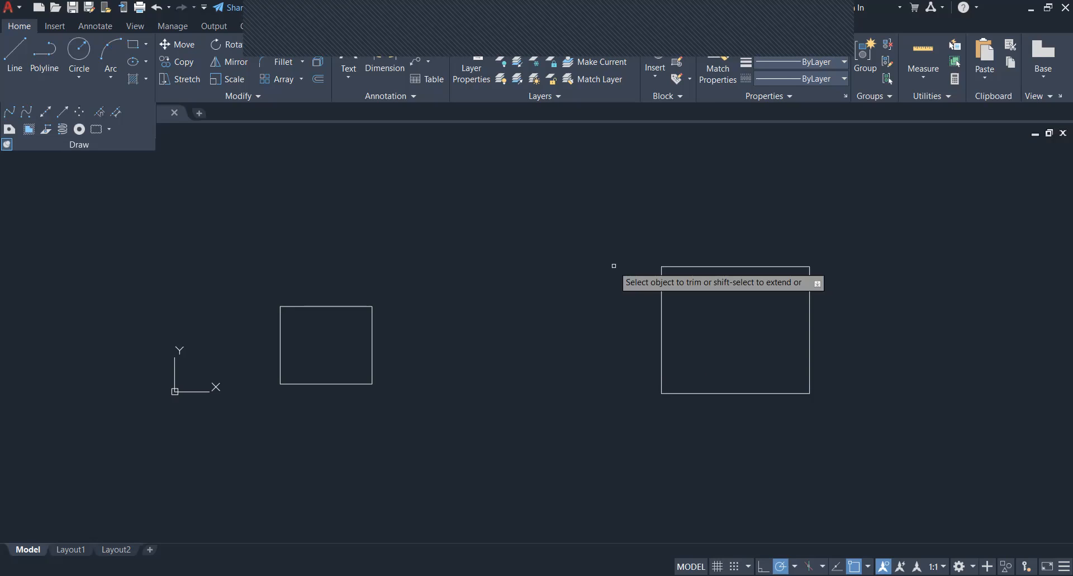
left_click(614, 266)
key("Escape")
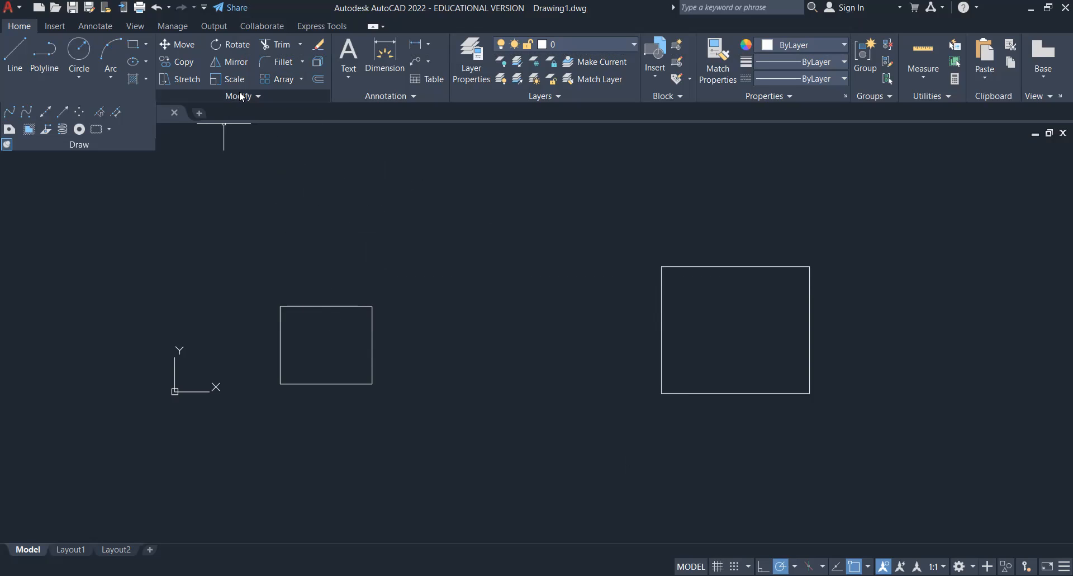
left_click(258, 96)
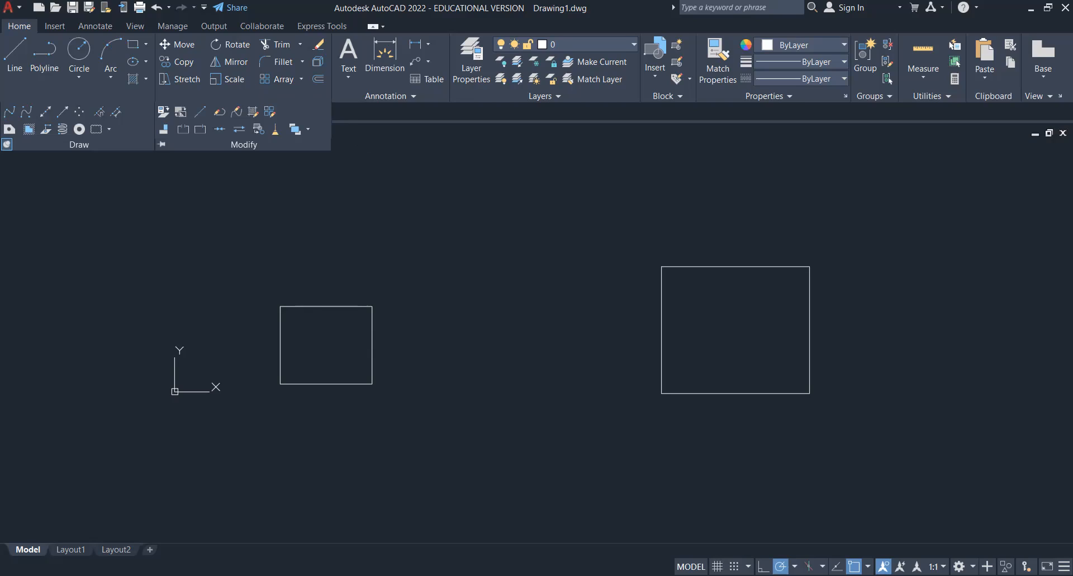
left_click(366, 197)
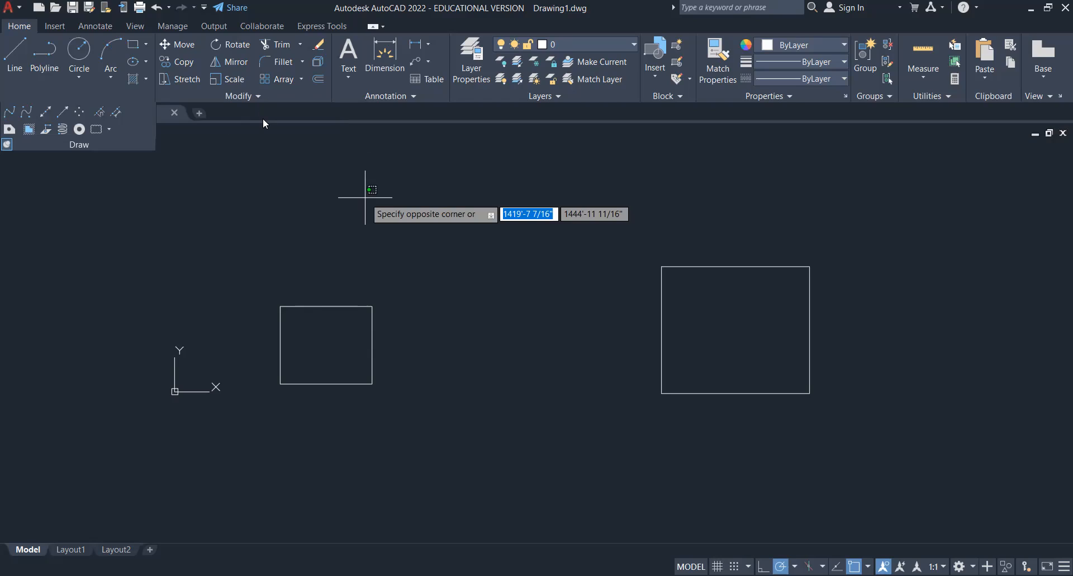
key("Escape")
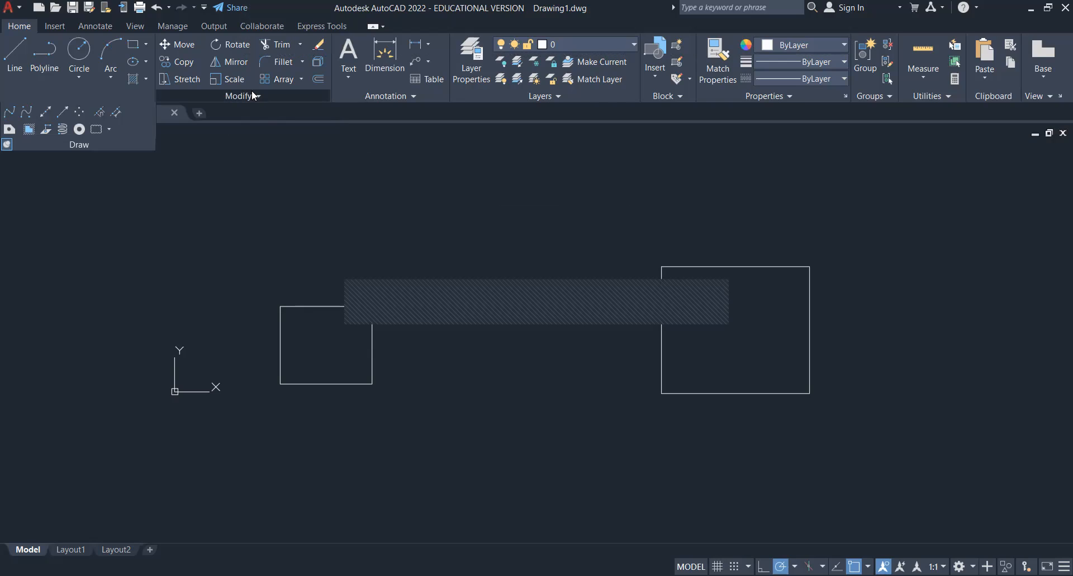
left_click(255, 97)
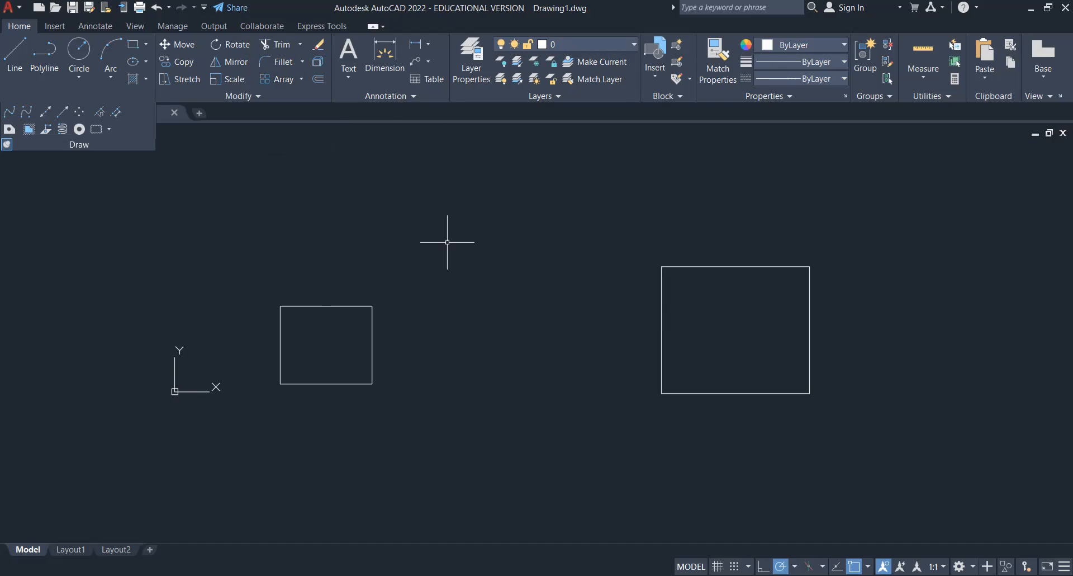
Draw a horizontal line above and between the two rectangles.
type("line")
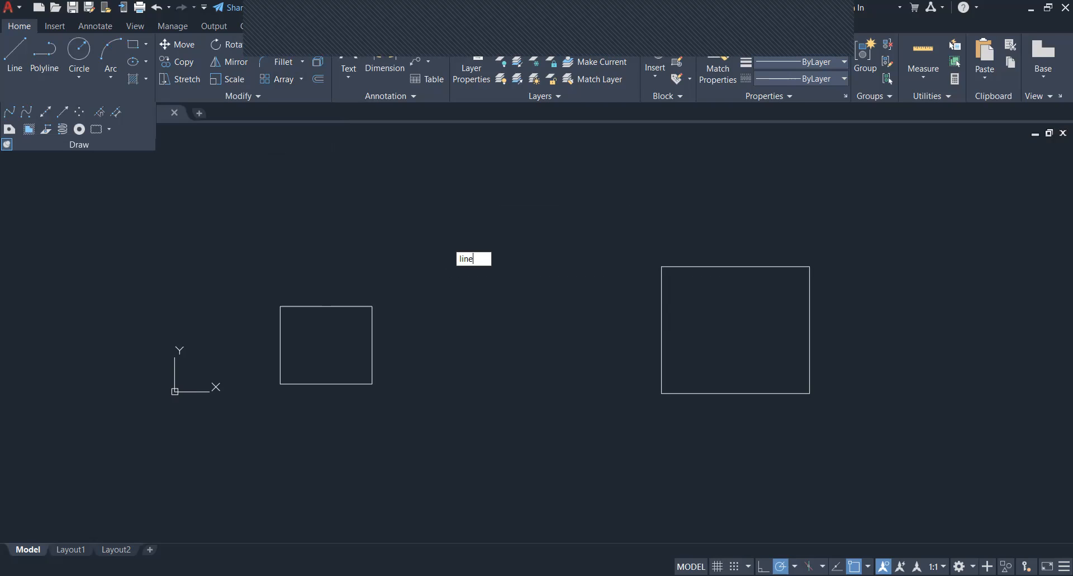
key("Return")
left_click(346, 196)
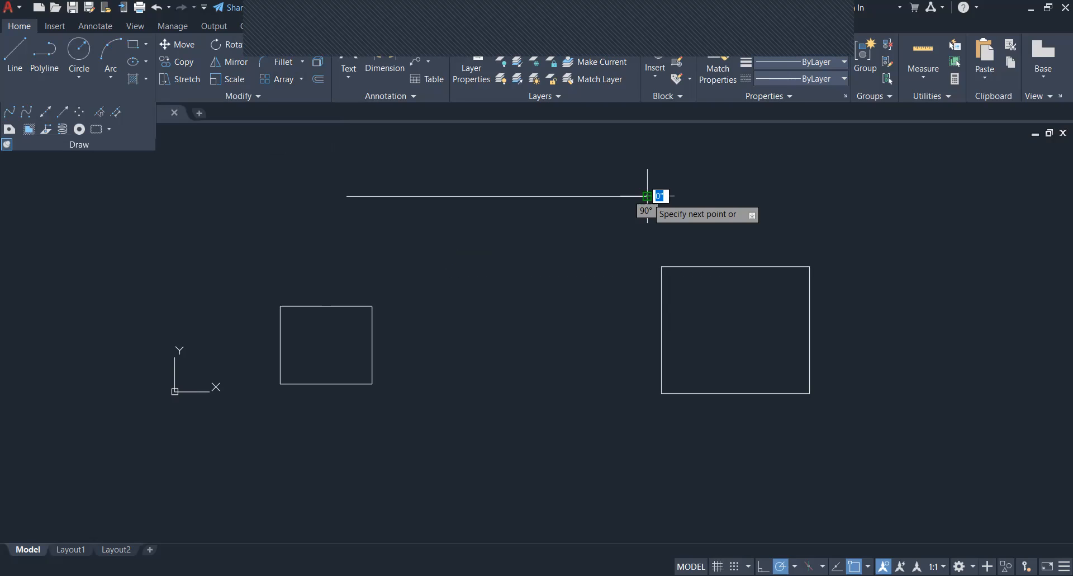
left_click(648, 196)
key("Return")
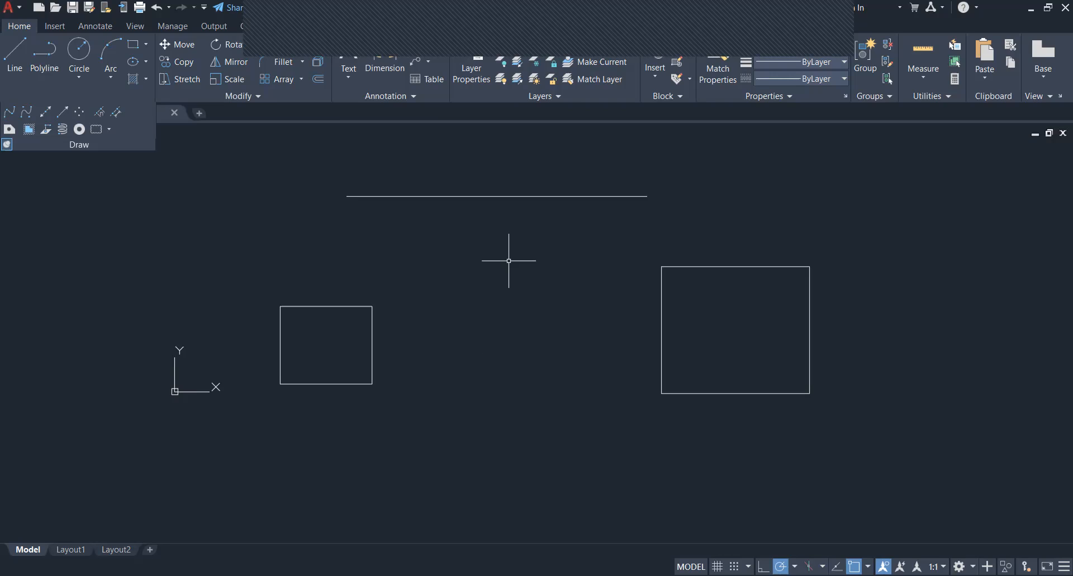
Lengthen the horizontal line's left end outward past the smaller rectangle using the LENGTHEN DYnamic option.
type("LENg")
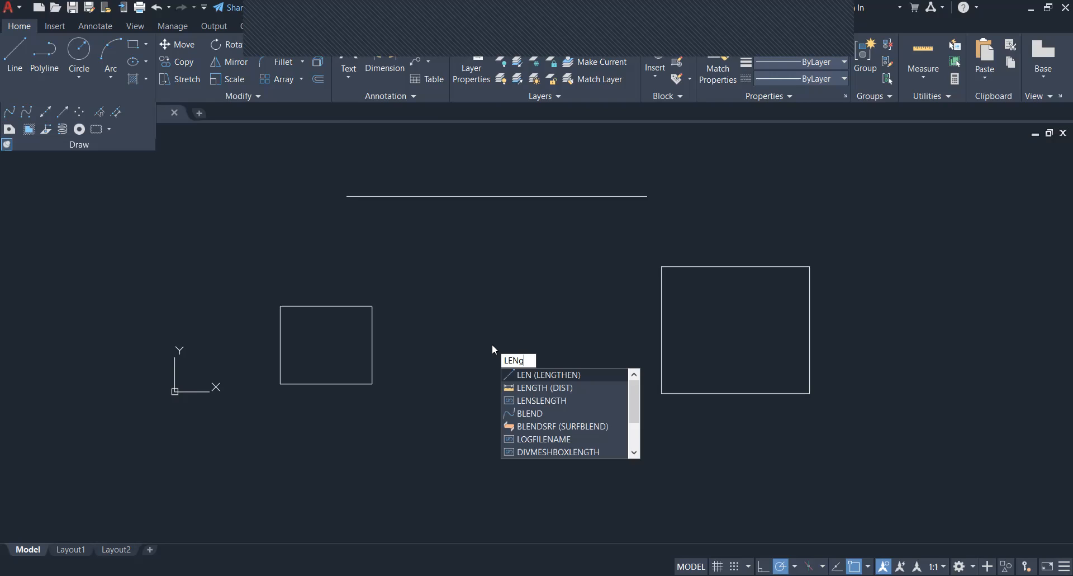
key("Return")
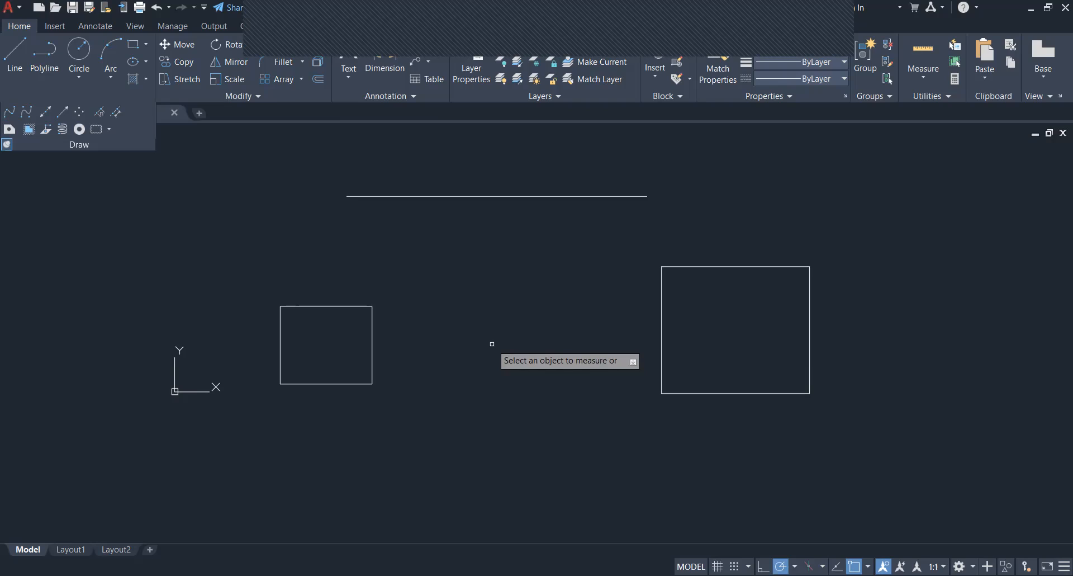
key("Down")
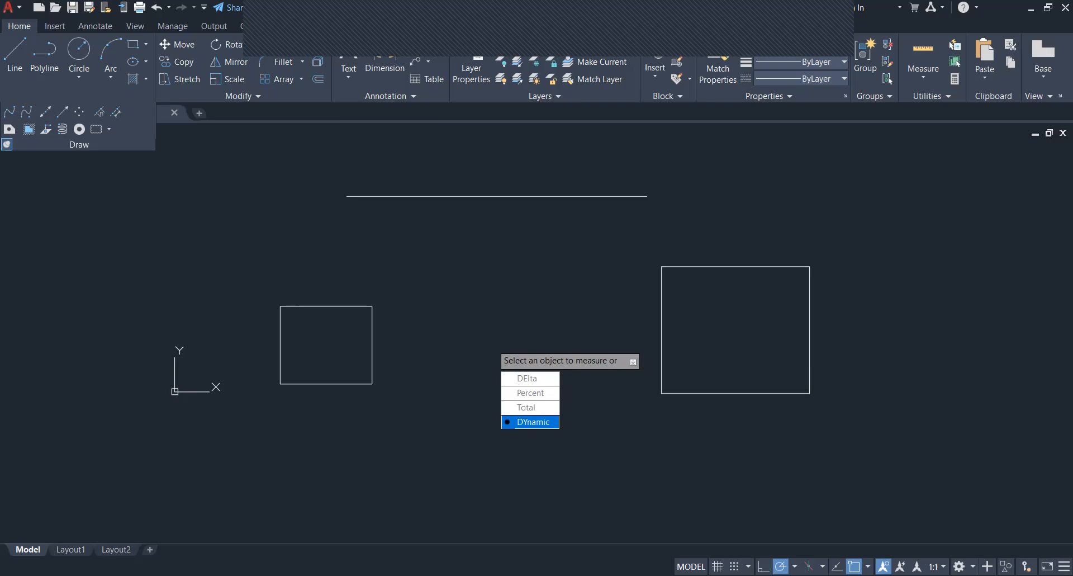
left_click(531, 421)
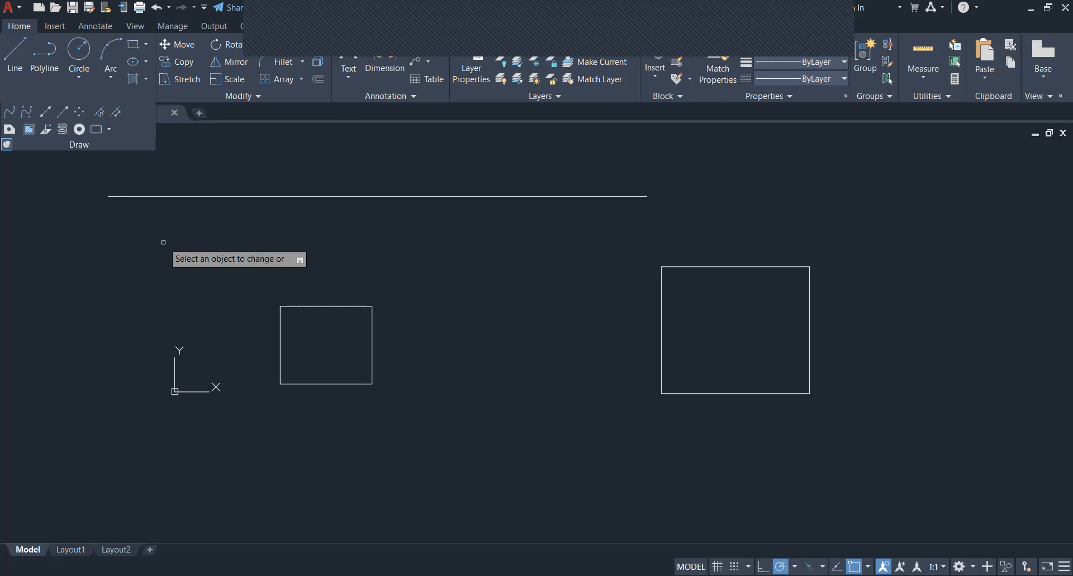
Shorten the horizontal line's right end by 20' and stretch that same end dynamically out beyond the larger rectangle.
left_click(627, 196)
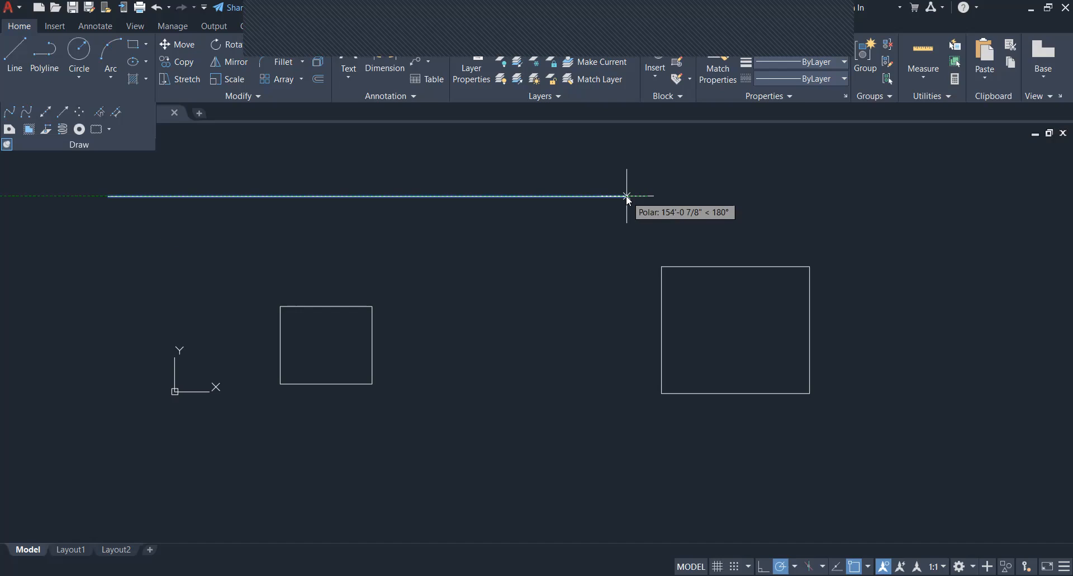
type("20'")
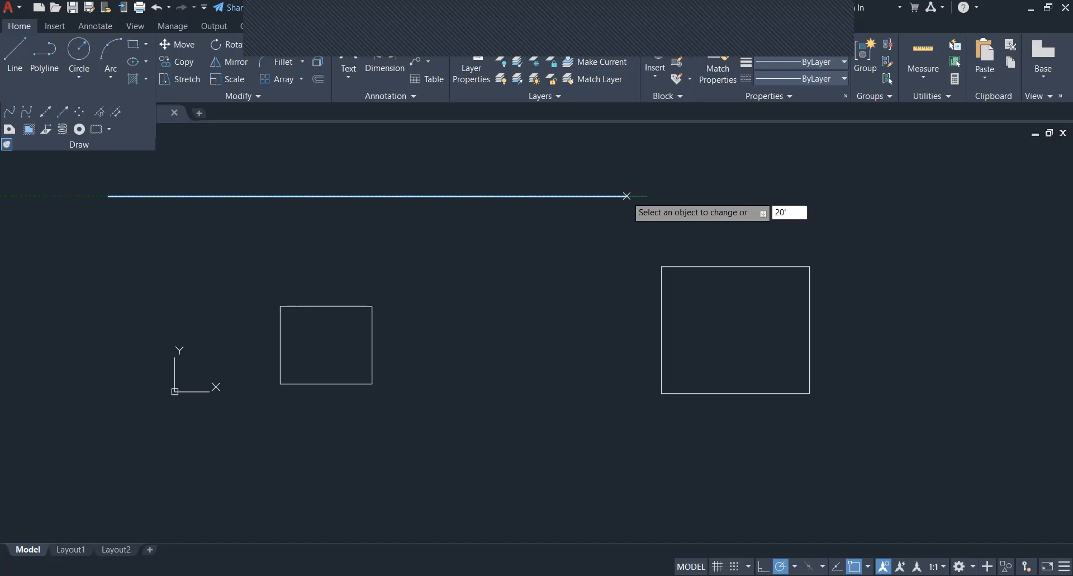
key("Return")
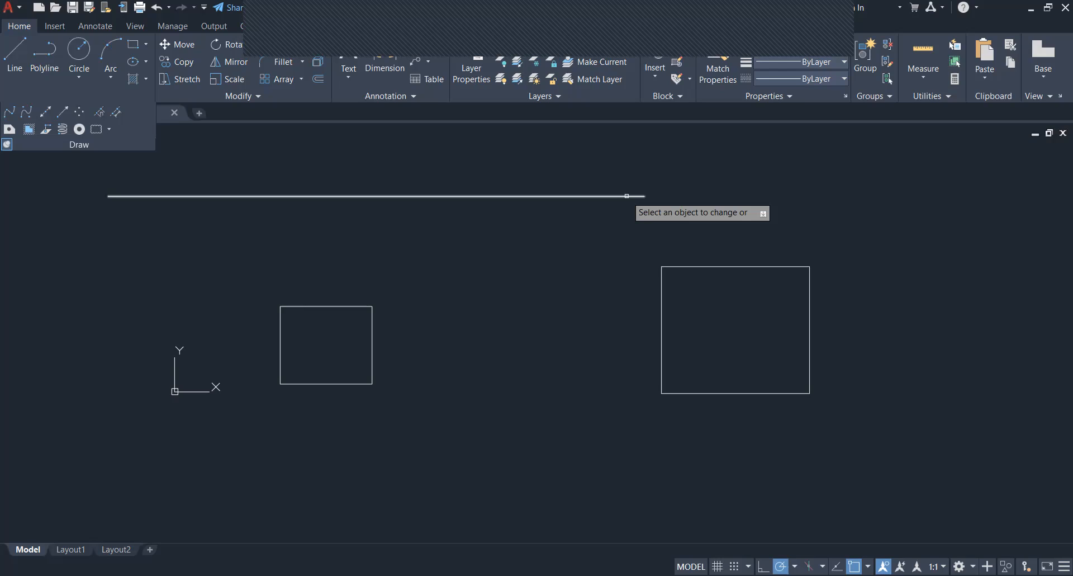
left_click(626, 196)
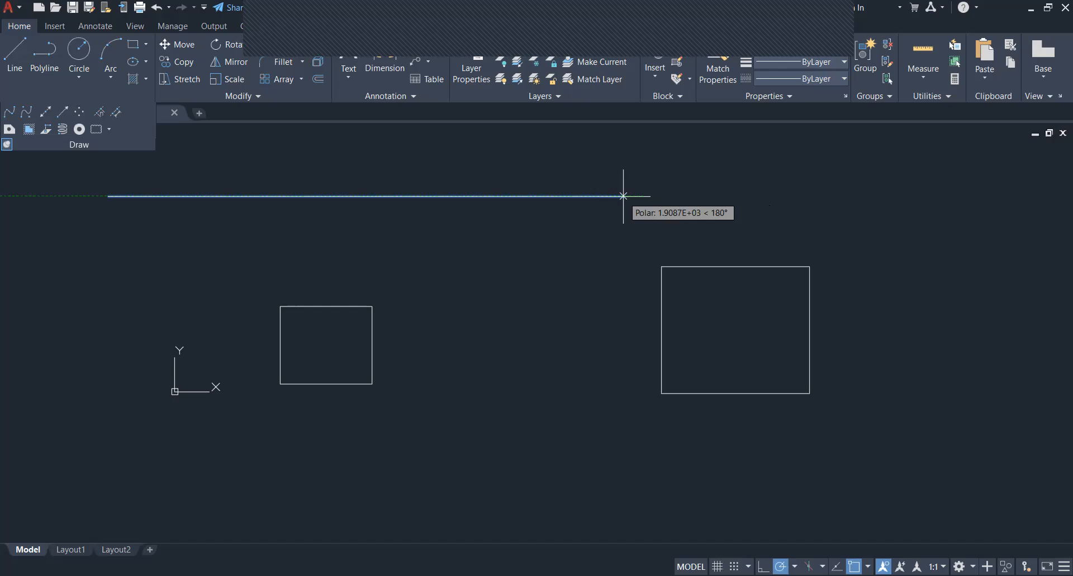
key("Escape")
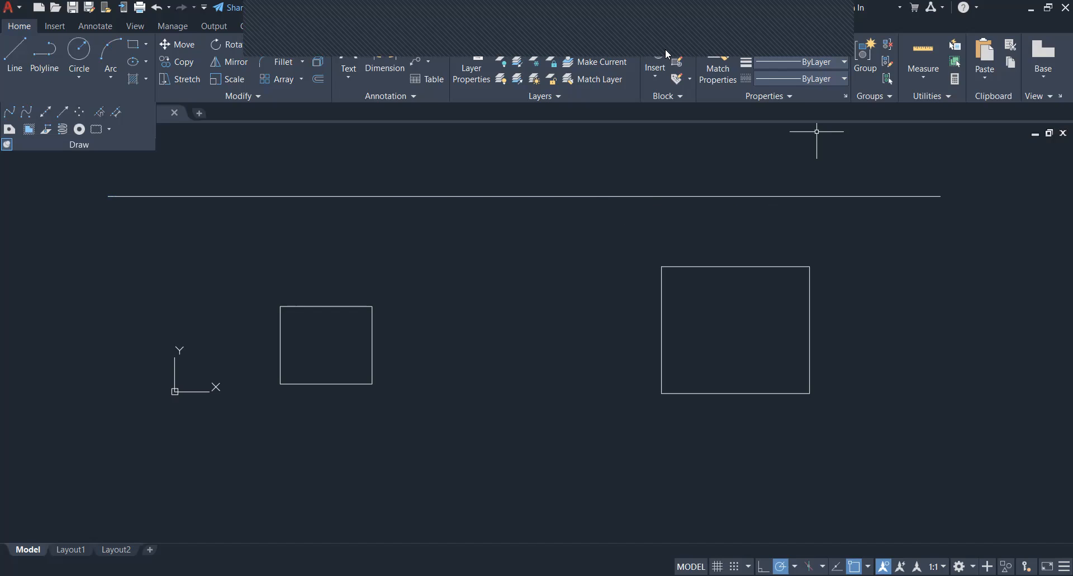